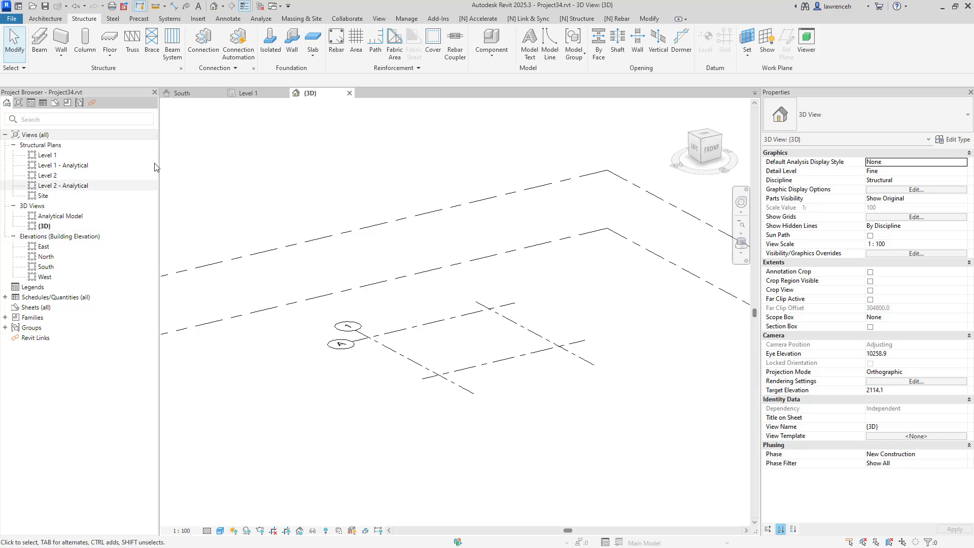
Step: Open the Load Cases and Combinations settings and examine the load cases, load combinations and advanced configuration sections
{"action": "left_click", "coordinate": [262, 18]}
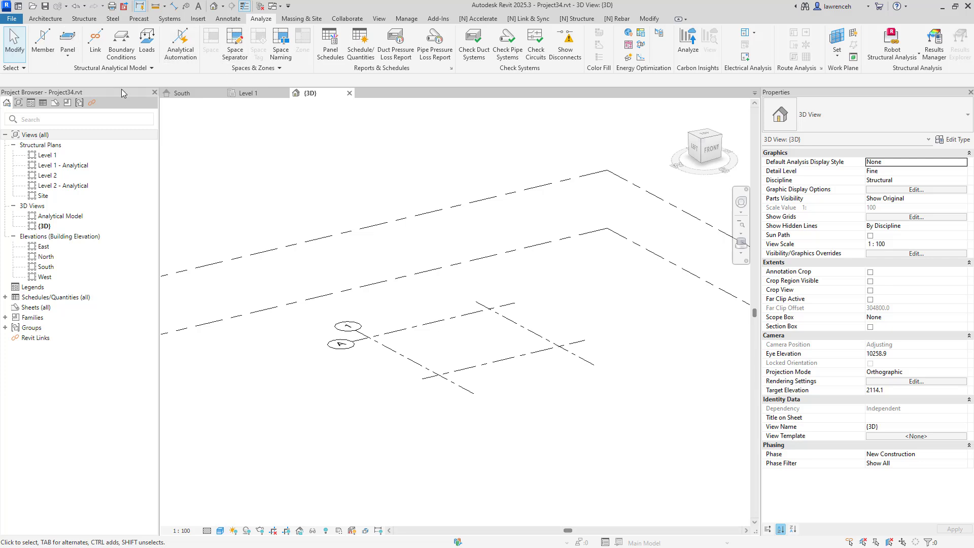
{"action": "left_click", "coordinate": [147, 68]}
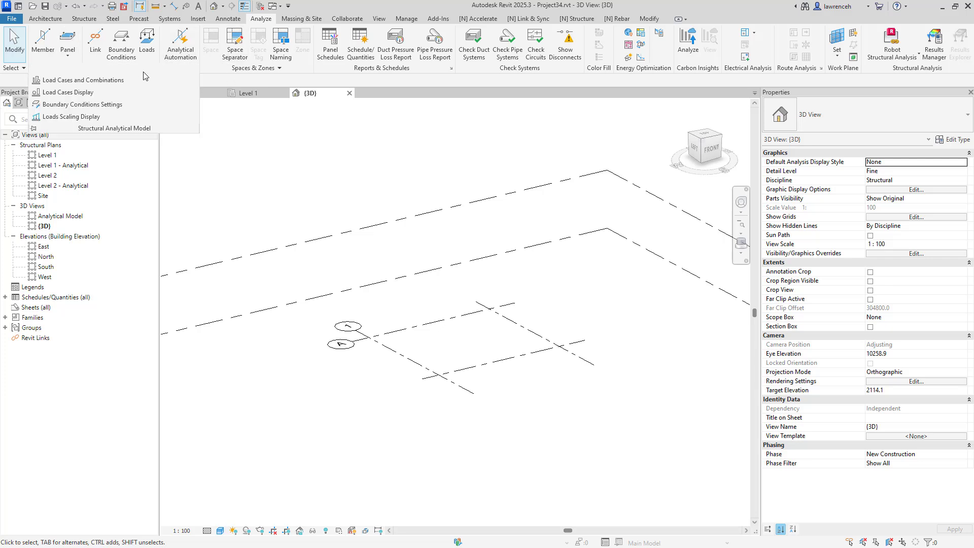
{"action": "left_click", "coordinate": [105, 81]}
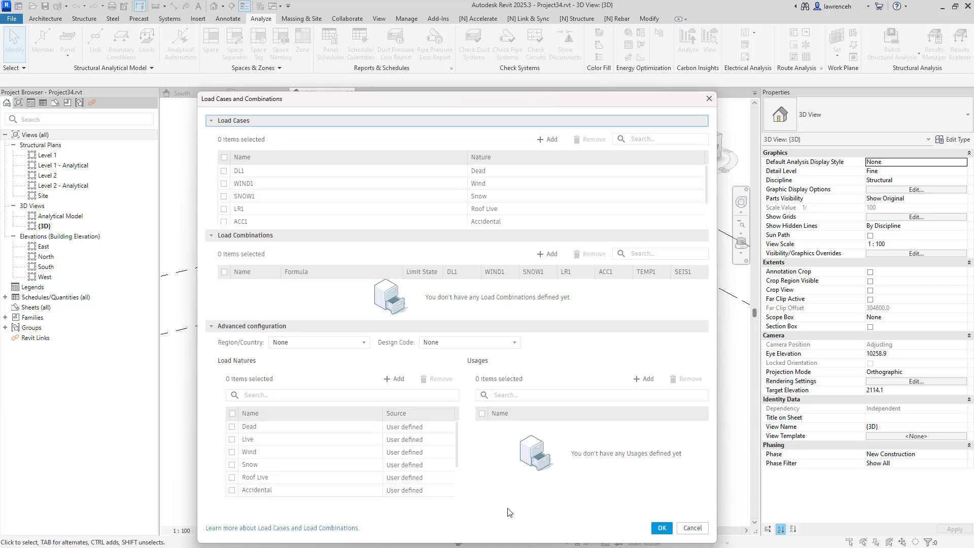
{"action": "left_click", "coordinate": [211, 122]}
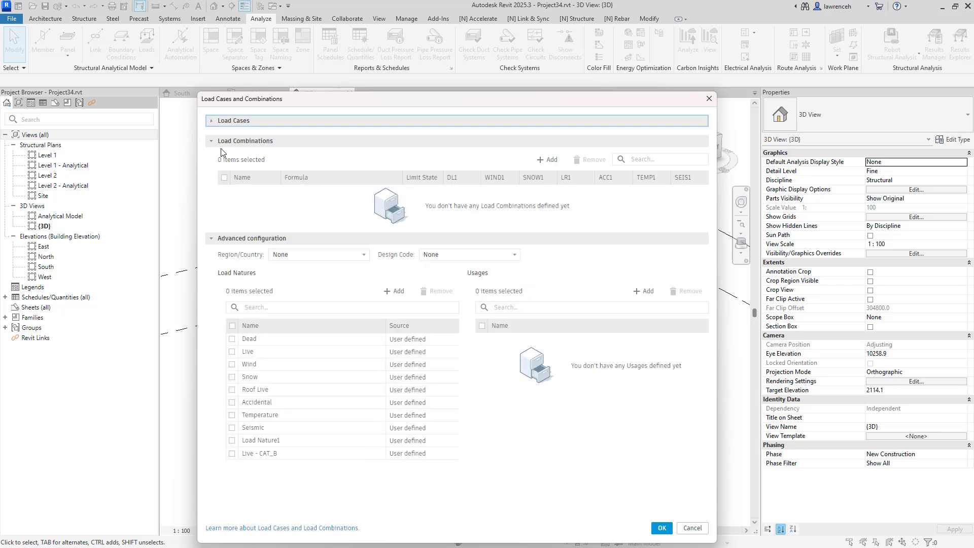
{"action": "left_click", "coordinate": [212, 141]}
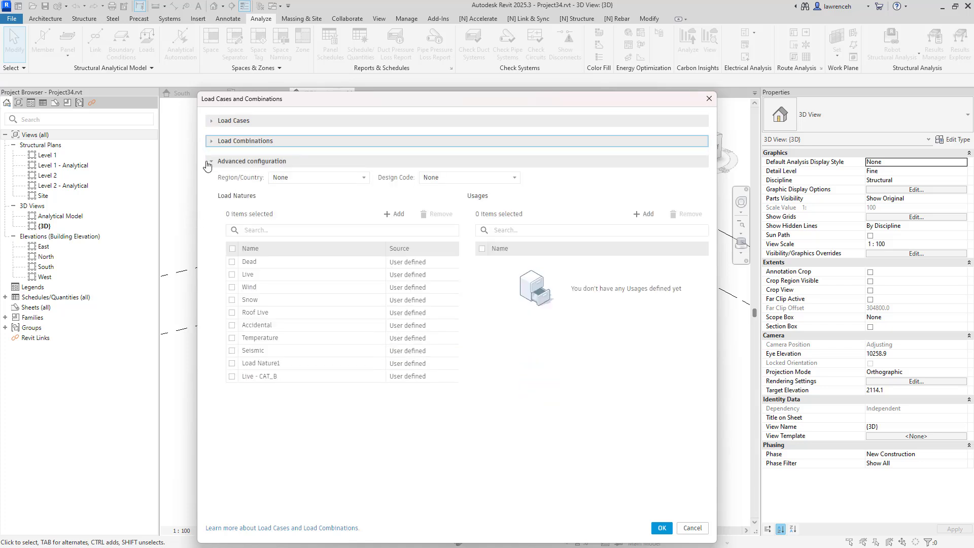
{"action": "left_click", "coordinate": [211, 163]}
{"action": "left_click", "coordinate": [212, 121]}
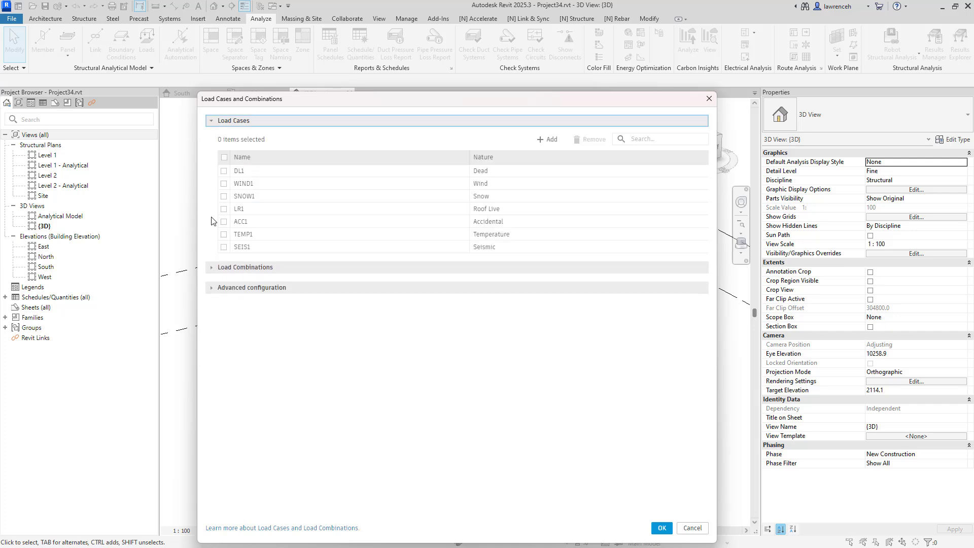
{"action": "left_click", "coordinate": [219, 268]}
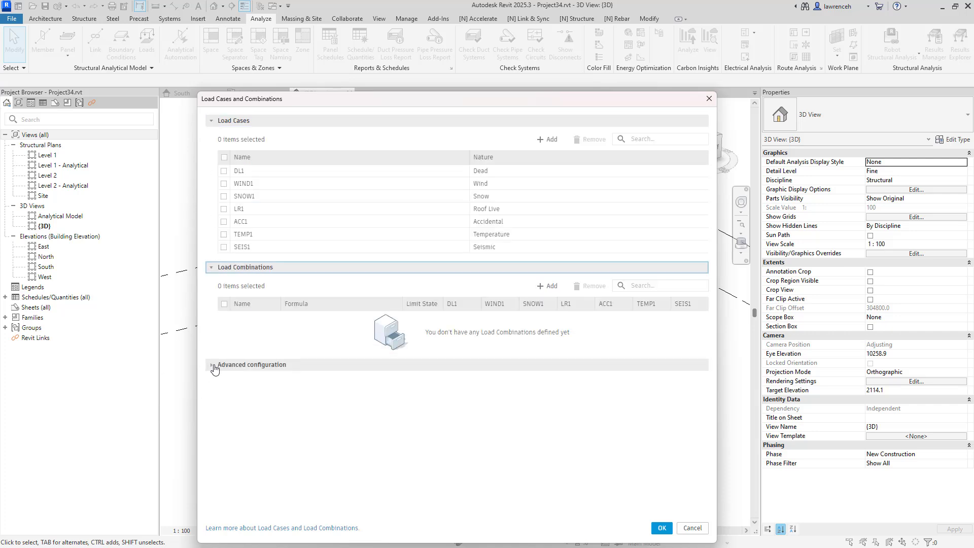
{"action": "left_click", "coordinate": [213, 365]}
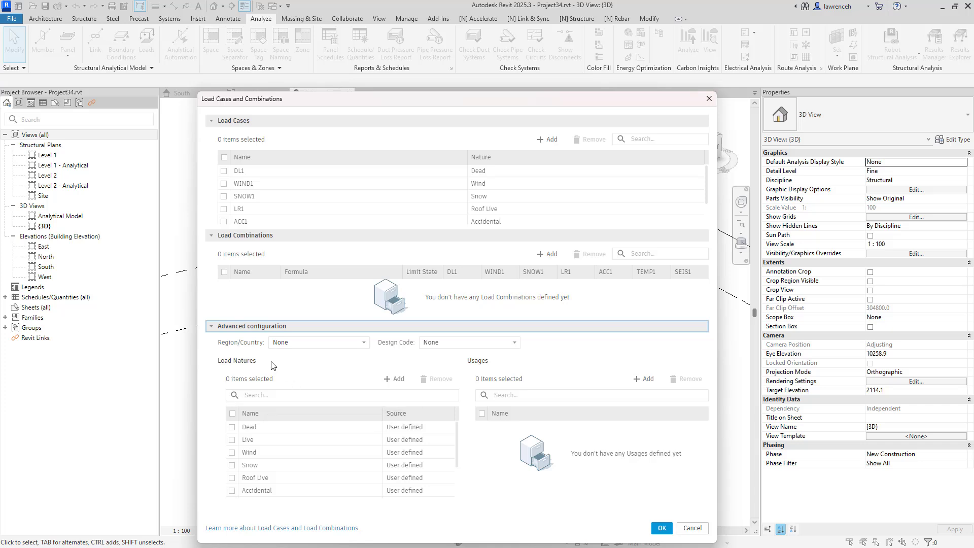
Step: Set the load combination region to Great Britain and the design code to BS-EN 1990:2002+A1:2005 (Eq.6.10a&b)
{"action": "left_click", "coordinate": [367, 346]}
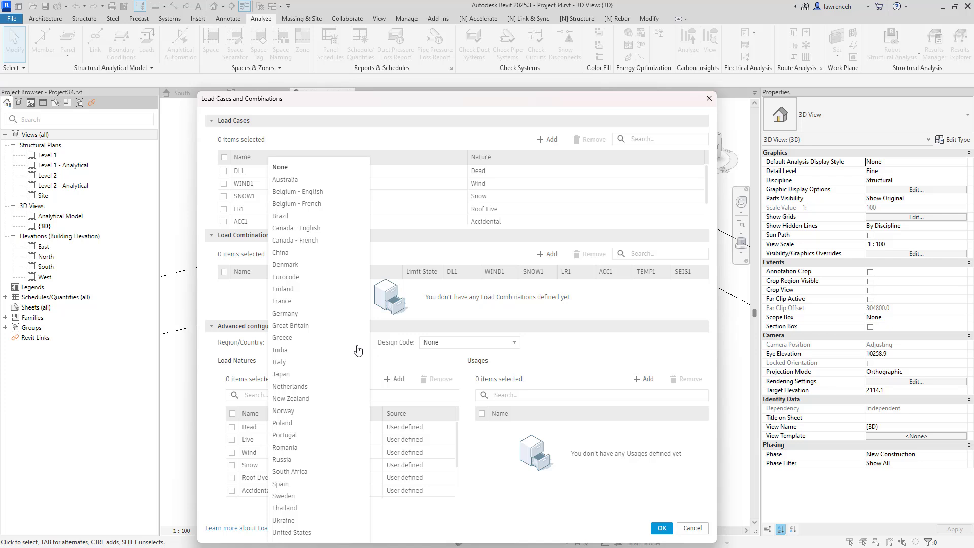
{"action": "left_click", "coordinate": [312, 327]}
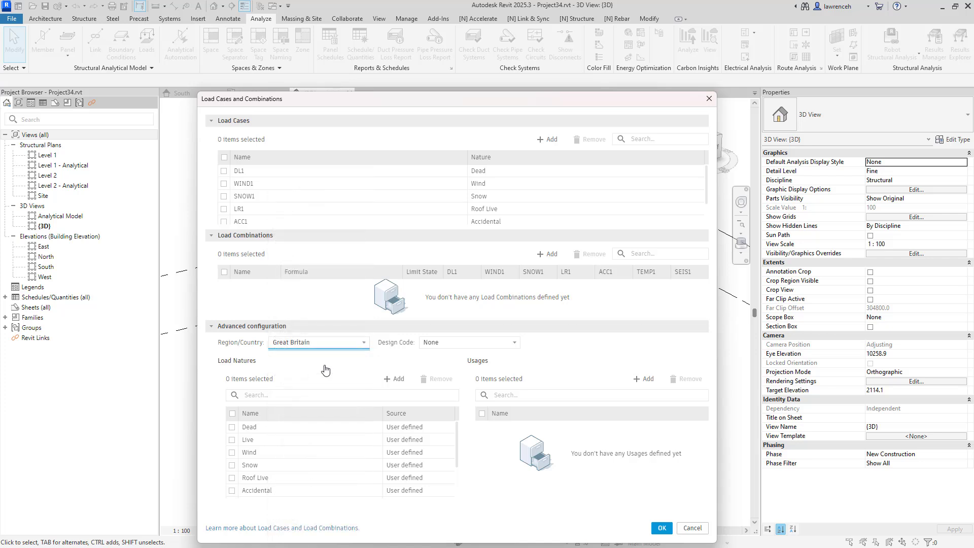
{"action": "left_click", "coordinate": [514, 346]}
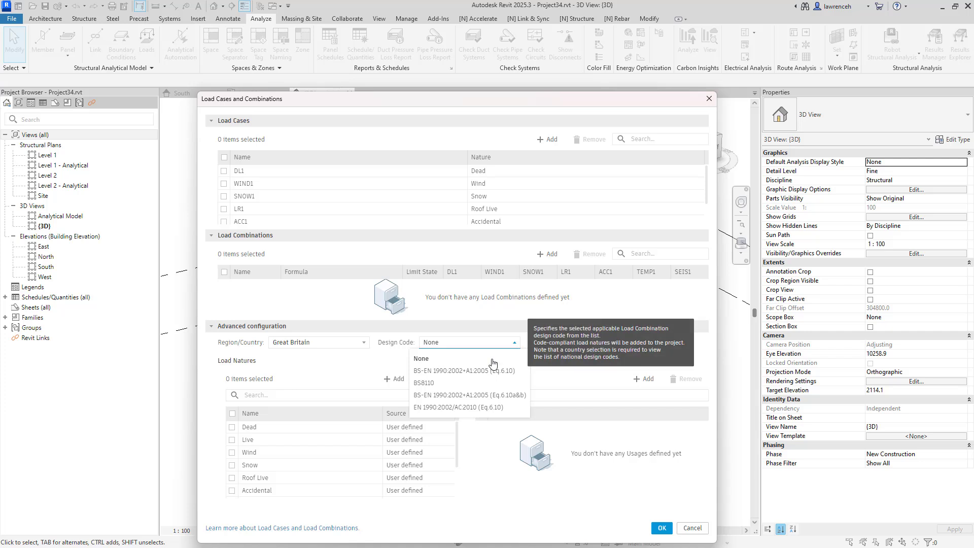
{"action": "left_click", "coordinate": [489, 395]}
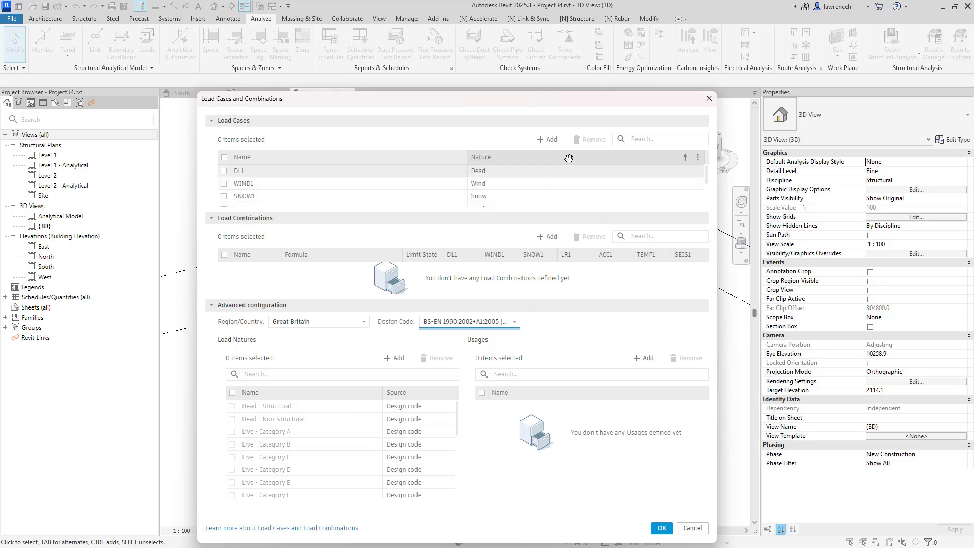
Step: Try adding a load case named LL1 with the nature Live - Category B, and discard the changes to the load settings
{"action": "left_click", "coordinate": [549, 142]}
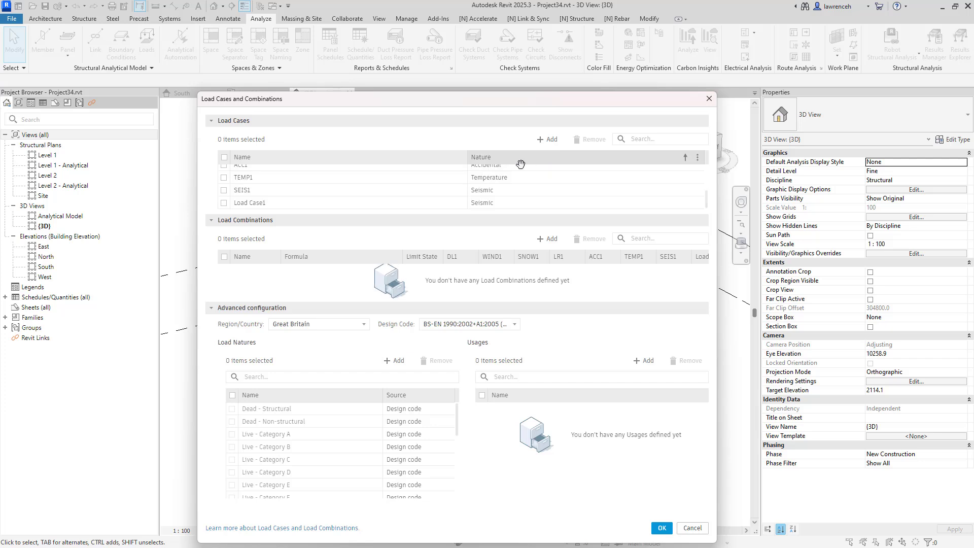
{"action": "double_click", "coordinate": [260, 202]}
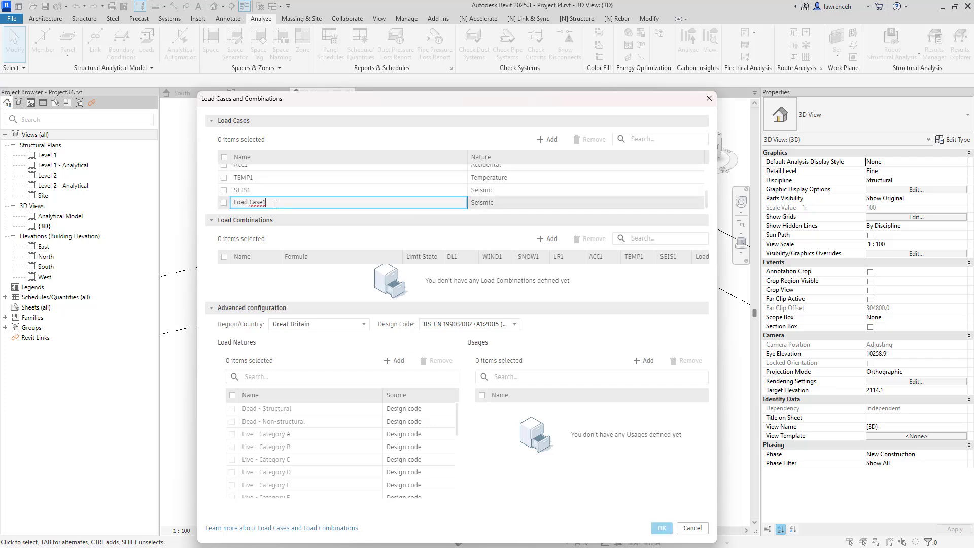
{"action": "type", "text": "LL1"}
{"action": "left_click", "coordinate": [540, 203]}
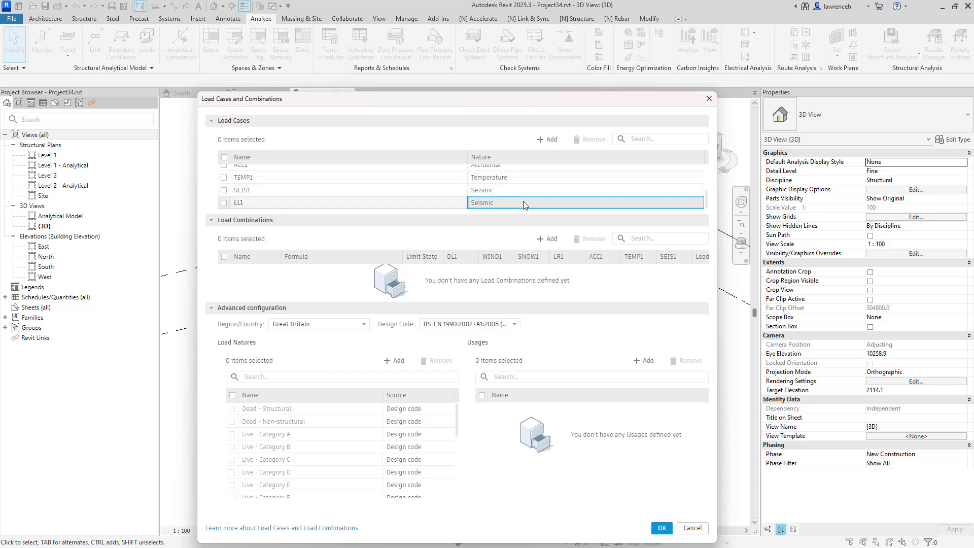
{"action": "left_click", "coordinate": [685, 202]}
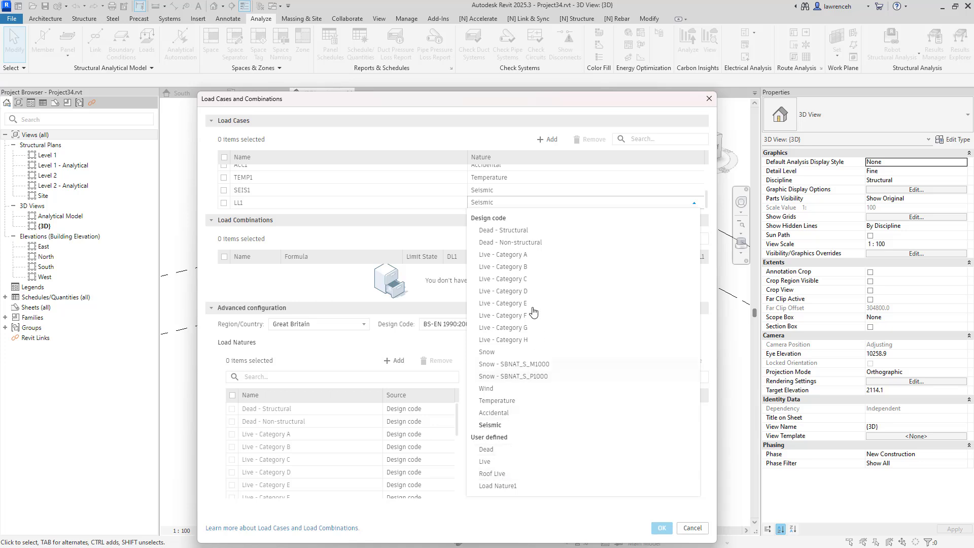
{"action": "left_click", "coordinate": [517, 267]}
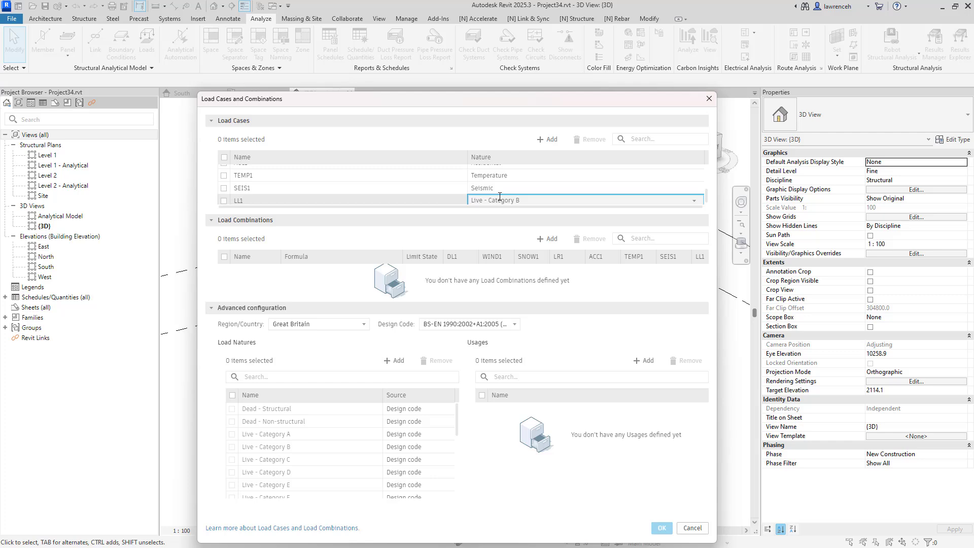
{"action": "left_click", "coordinate": [693, 527]}
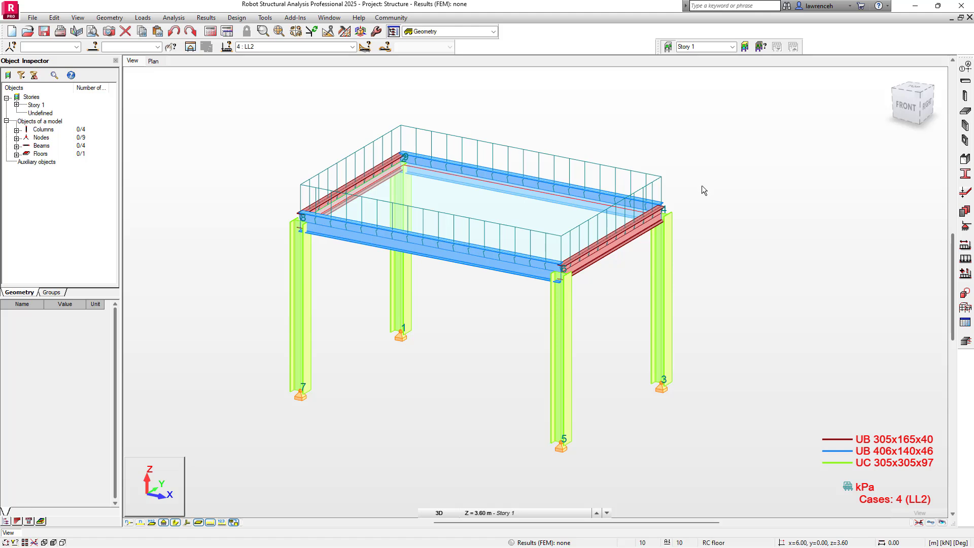
Step: In Robot Structural Analysis, generate full automatic load combinations according to the BS-EN 1990:2002 code
{"action": "left_click", "coordinate": [964, 273]}
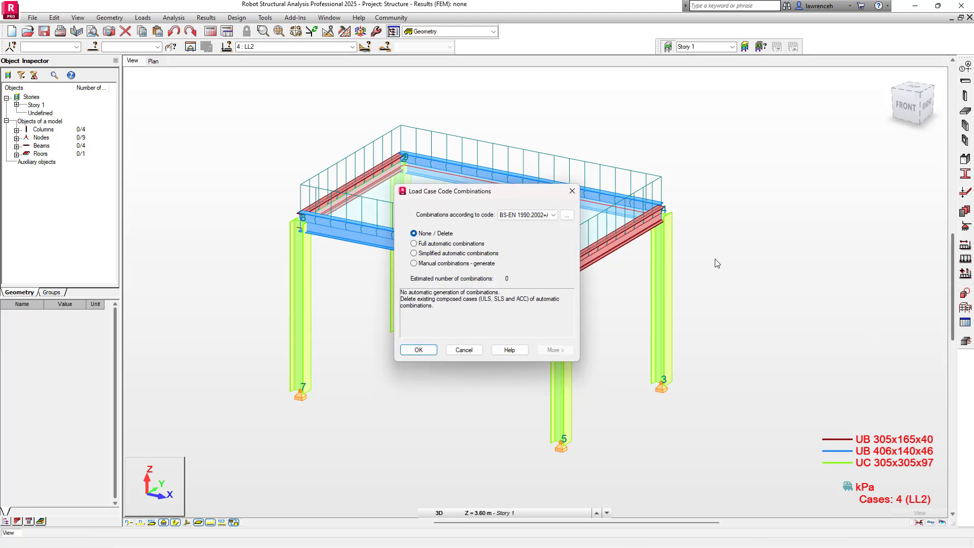
{"action": "left_click", "coordinate": [423, 243]}
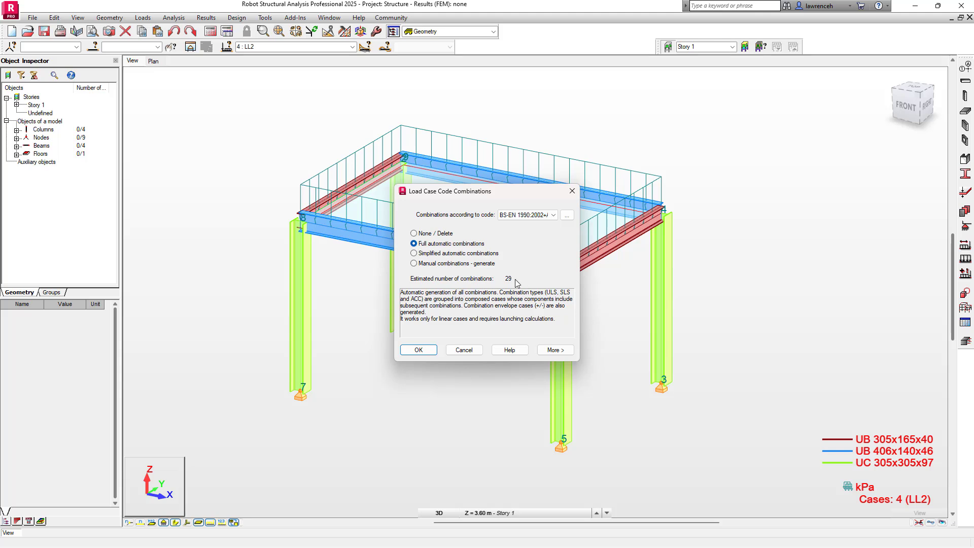
{"action": "left_click", "coordinate": [419, 350]}
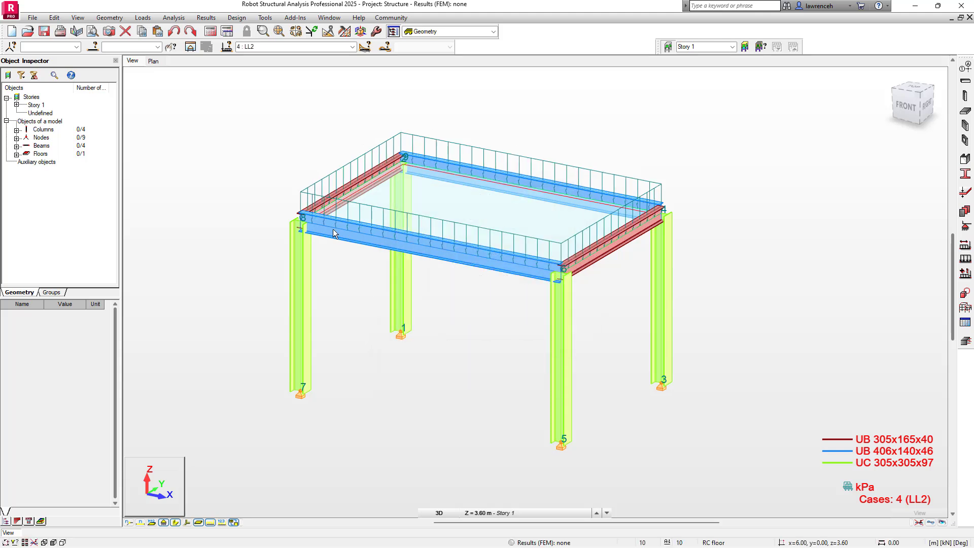
Step: Run the structural calculation and review the list of load cases and code combinations
{"action": "left_click", "coordinate": [210, 32]}
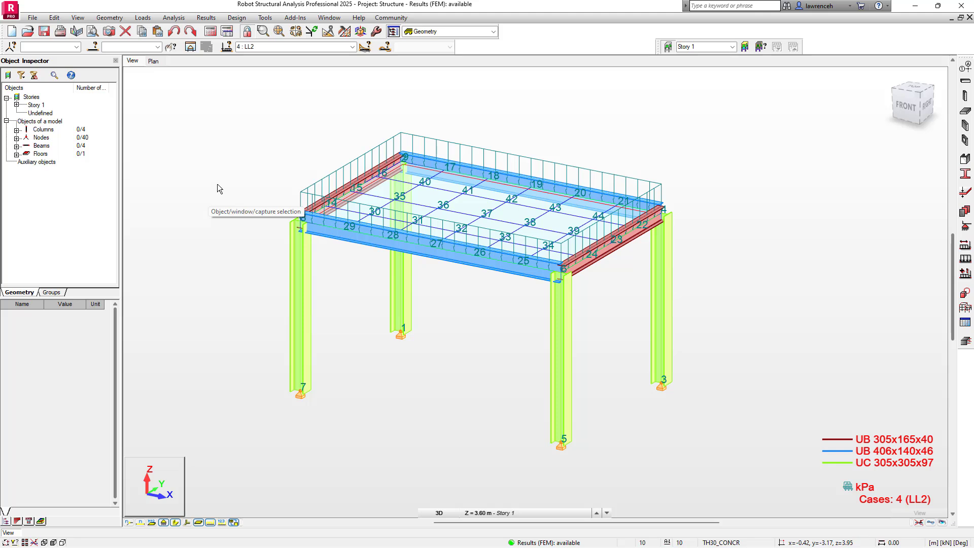
{"action": "left_click", "coordinate": [352, 47]}
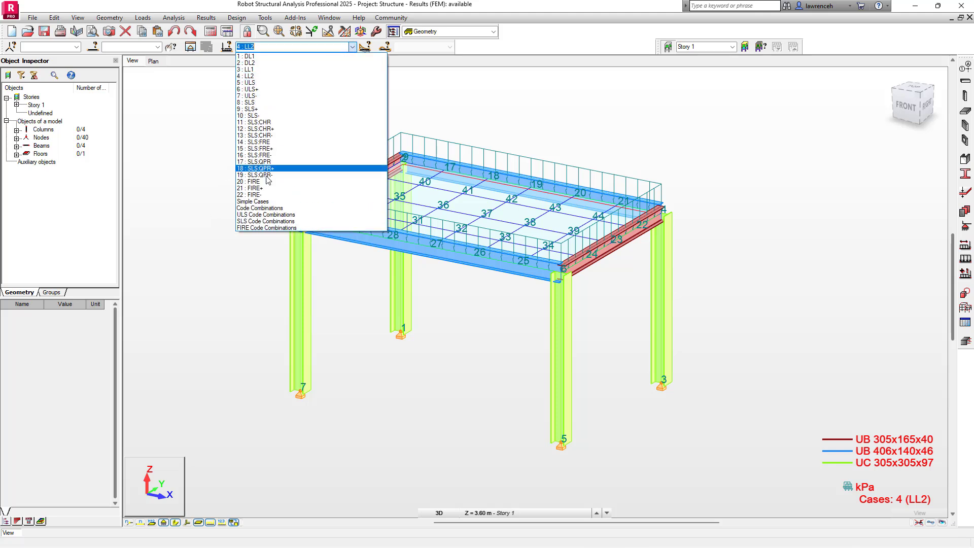
{"action": "left_click", "coordinate": [200, 201]}
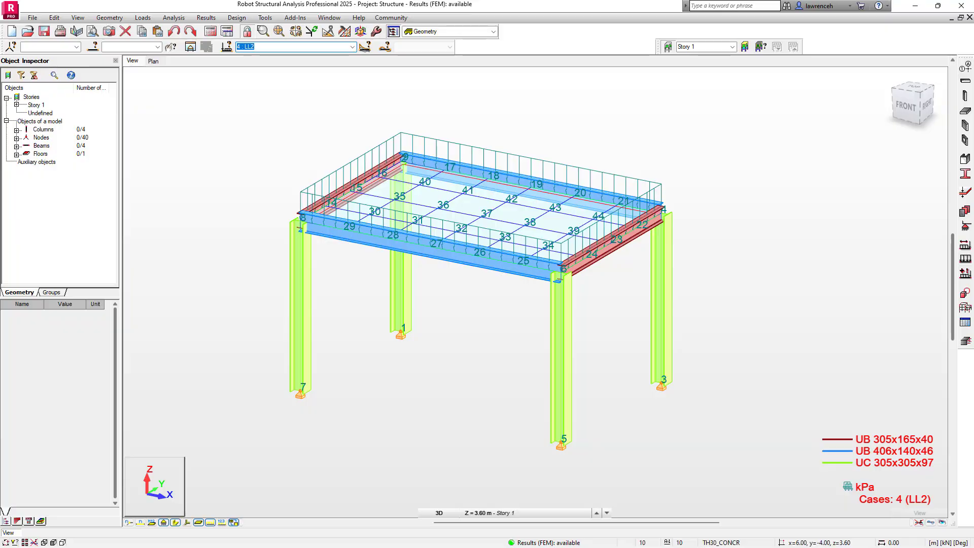
Step: Switch to Revit and update its model from Robot Structural Analysis by direct integration, declining the events report
{"action": "key", "text": "alt+Tab"}
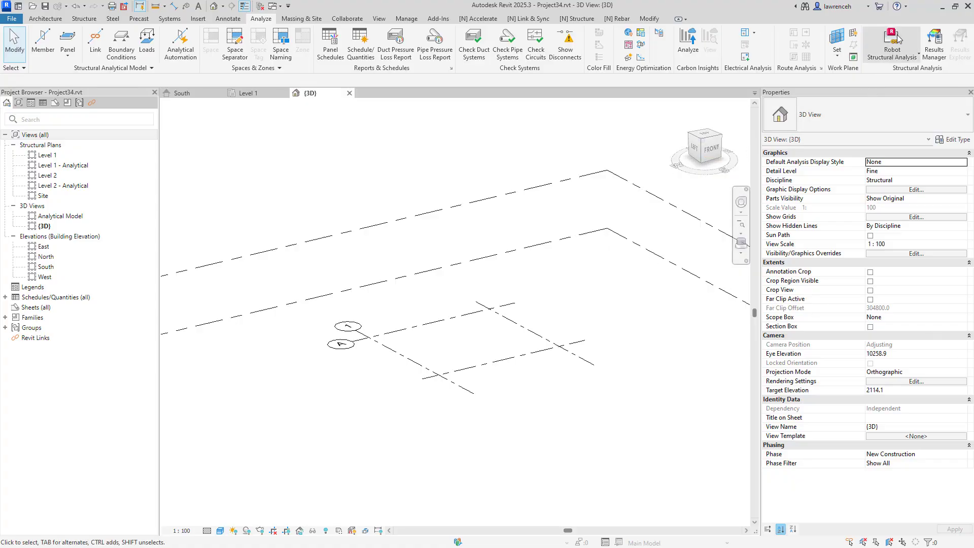
{"action": "left_click", "coordinate": [894, 51]}
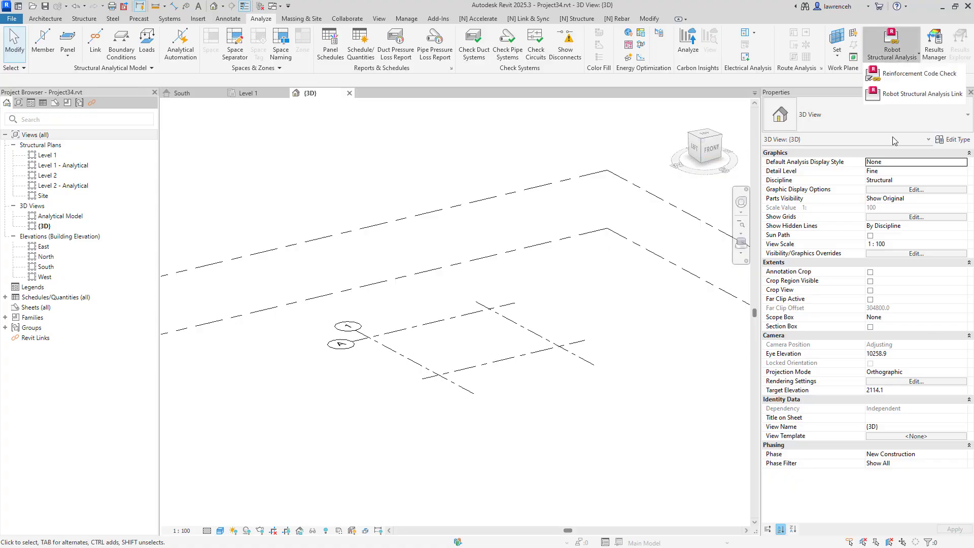
{"action": "left_click", "coordinate": [913, 93]}
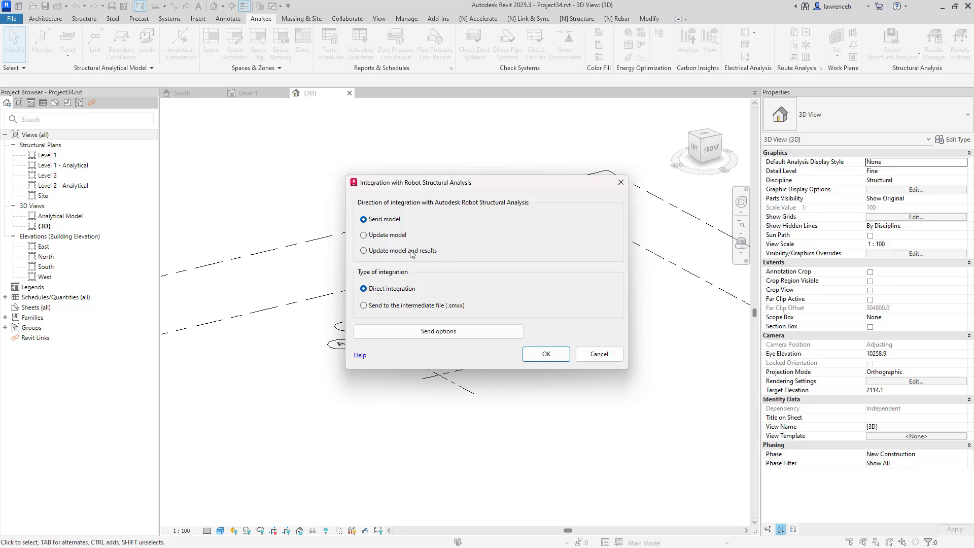
{"action": "left_click", "coordinate": [389, 236]}
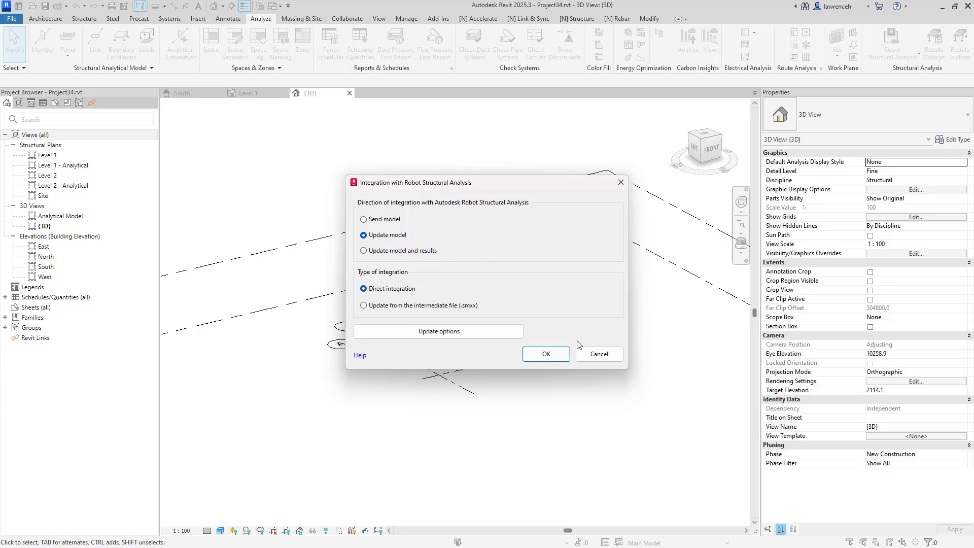
{"action": "left_click", "coordinate": [547, 353]}
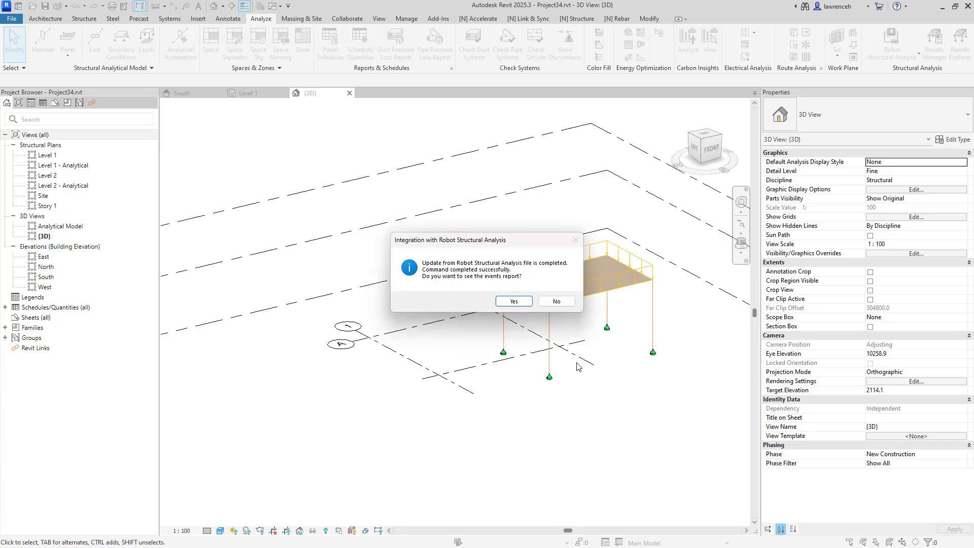
{"action": "left_click", "coordinate": [556, 301]}
{"action": "scroll", "coordinate": [648, 258], "scroll_direction": "up", "scroll_amount": 5}
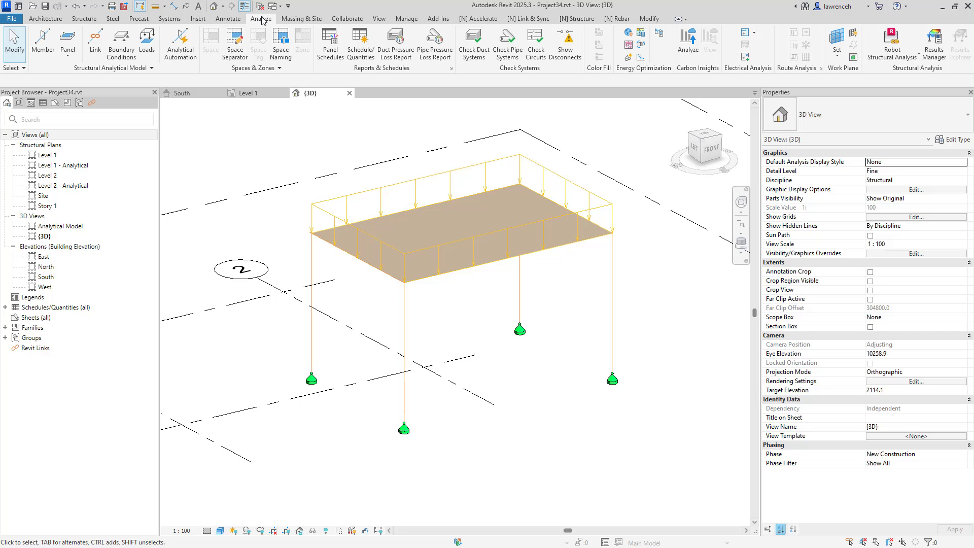
Step: Review the load combinations imported from Robot in the Load Cases and Combinations settings, and close them without changes
{"action": "left_click", "coordinate": [151, 69]}
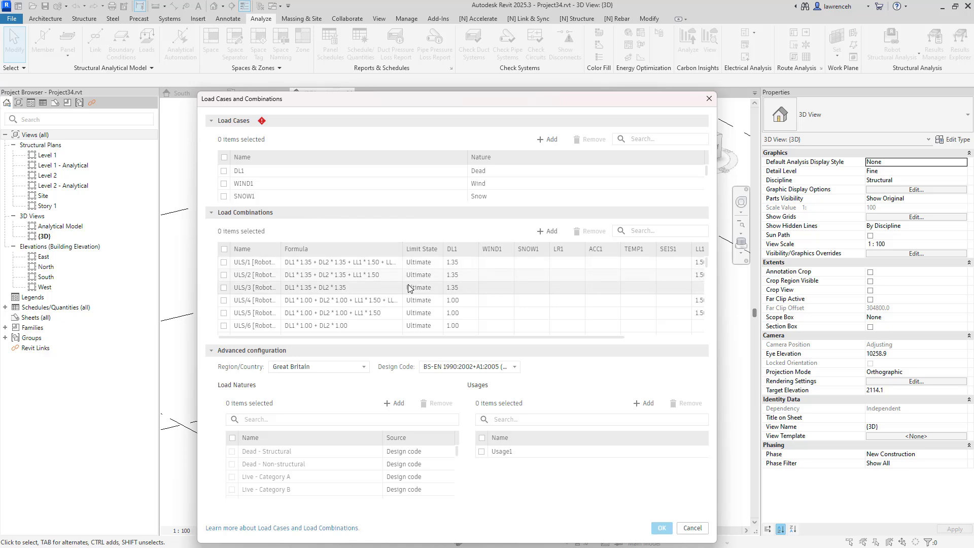
{"action": "scroll", "coordinate": [412, 299], "scroll_direction": "down", "scroll_amount": 5}
{"action": "scroll", "coordinate": [414, 302], "scroll_direction": "down", "scroll_amount": 8}
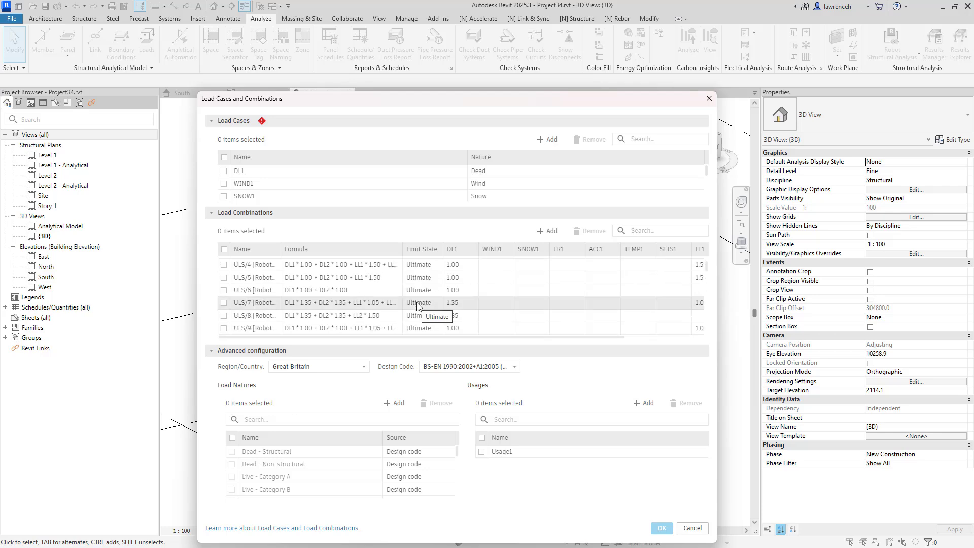
{"action": "left_click", "coordinate": [692, 528]}
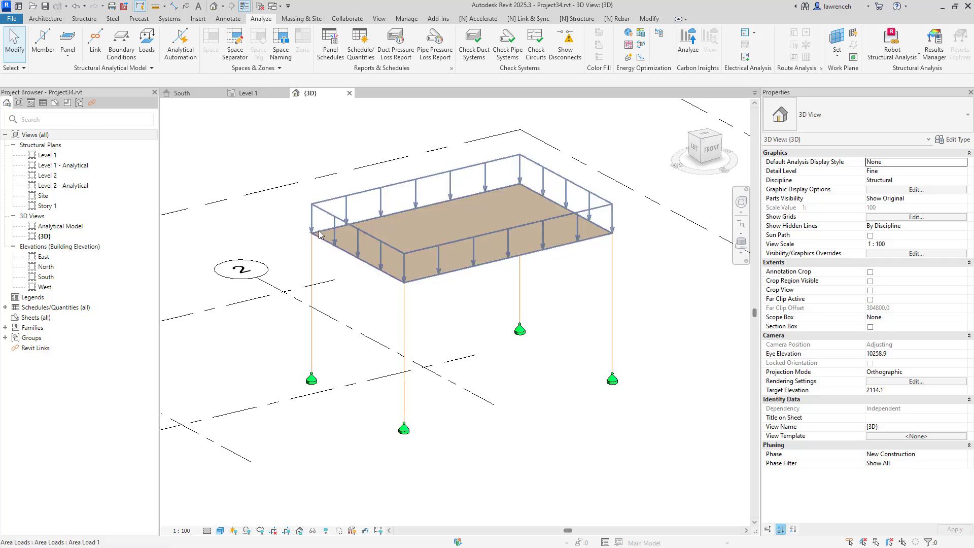
Step: Open the IFC export for Project34 and view the settings of the IFC4 Reference View [Structural] 1 setup
{"action": "left_click", "coordinate": [12, 19]}
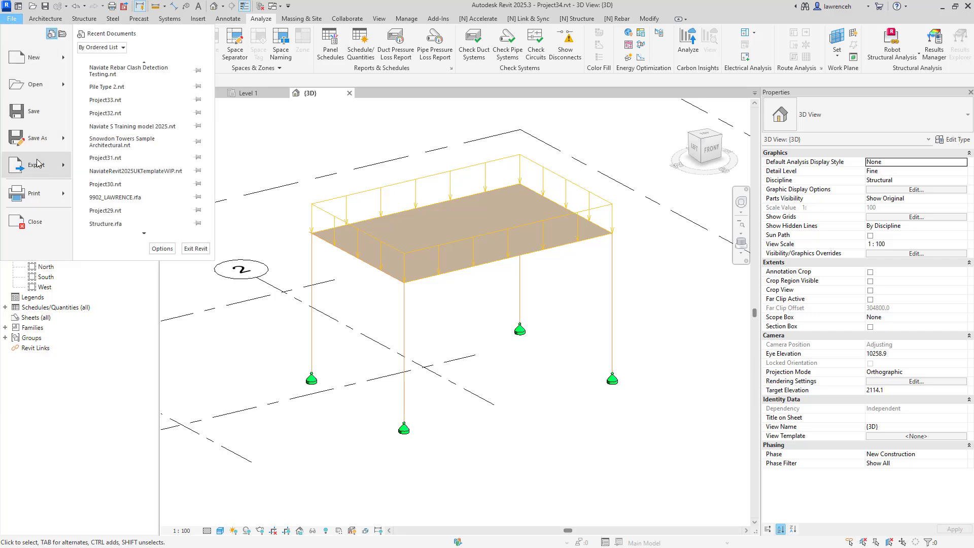
{"action": "mouse_move", "coordinate": [38, 162]}
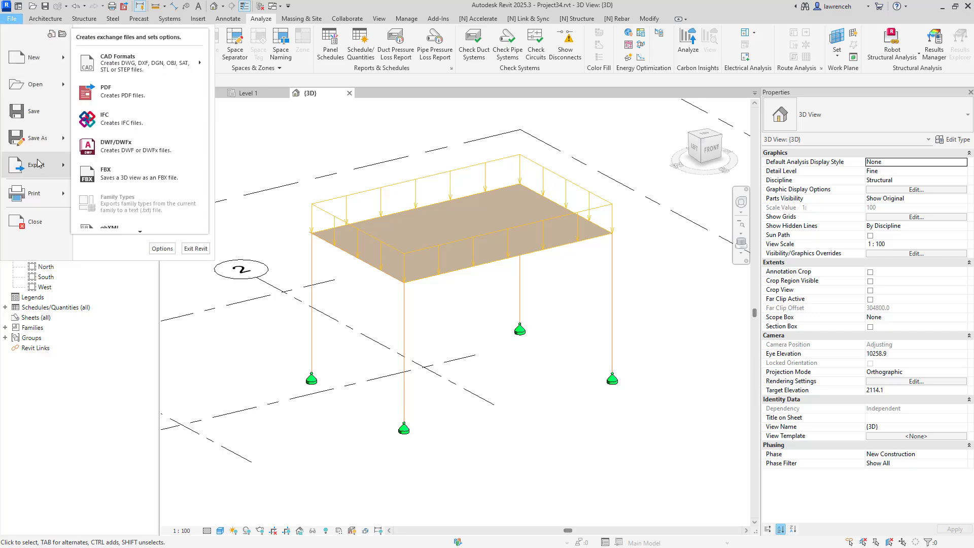
{"action": "left_click", "coordinate": [143, 122]}
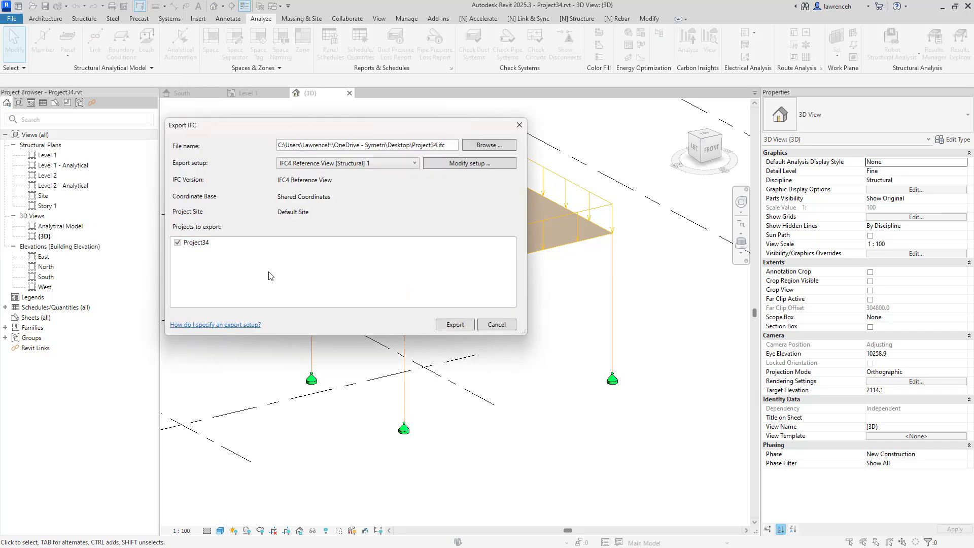
{"action": "left_click", "coordinate": [360, 164]}
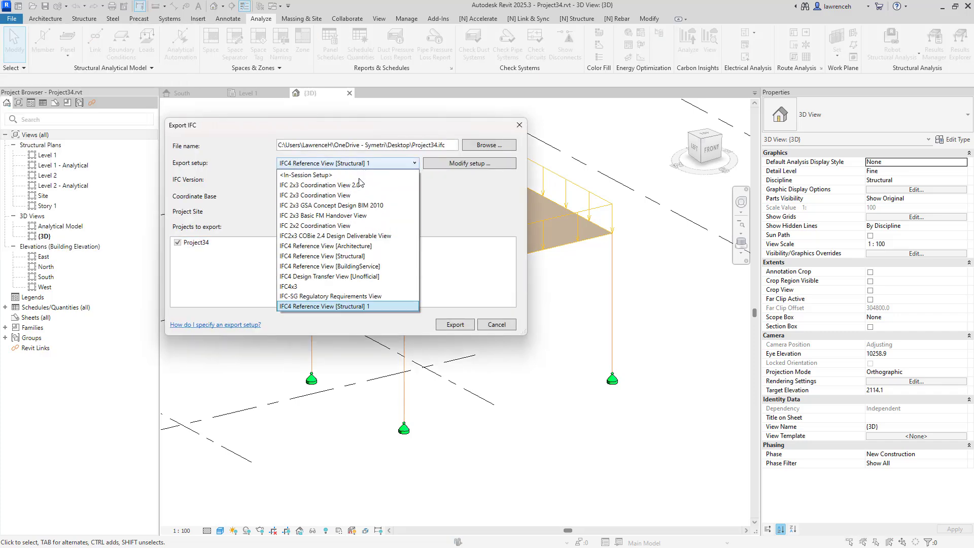
{"action": "left_click", "coordinate": [354, 307]}
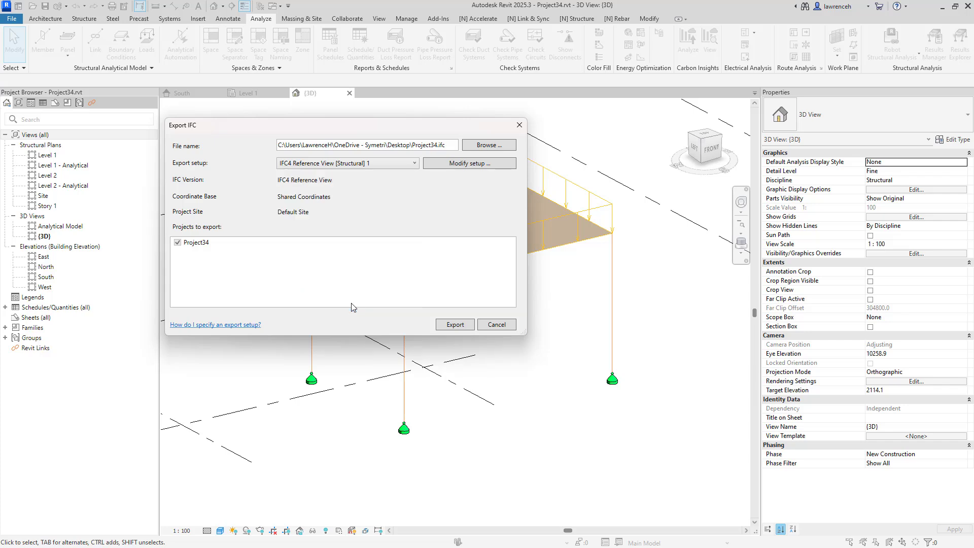
{"action": "left_click", "coordinate": [478, 166]}
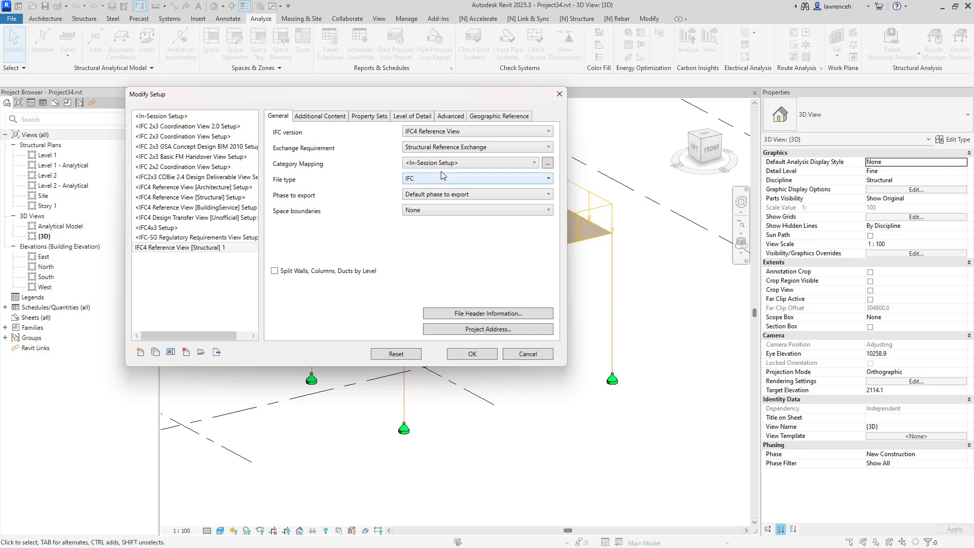
Step: Toggle the advanced option to export bars in uniform rebar sets as separate IFC entities on and back off
{"action": "left_click", "coordinate": [452, 117]}
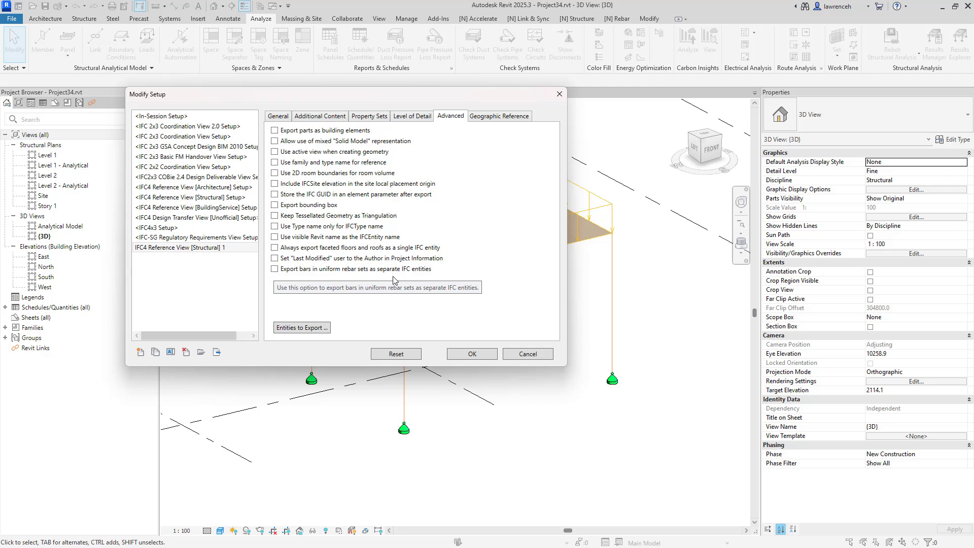
{"action": "left_click", "coordinate": [275, 270]}
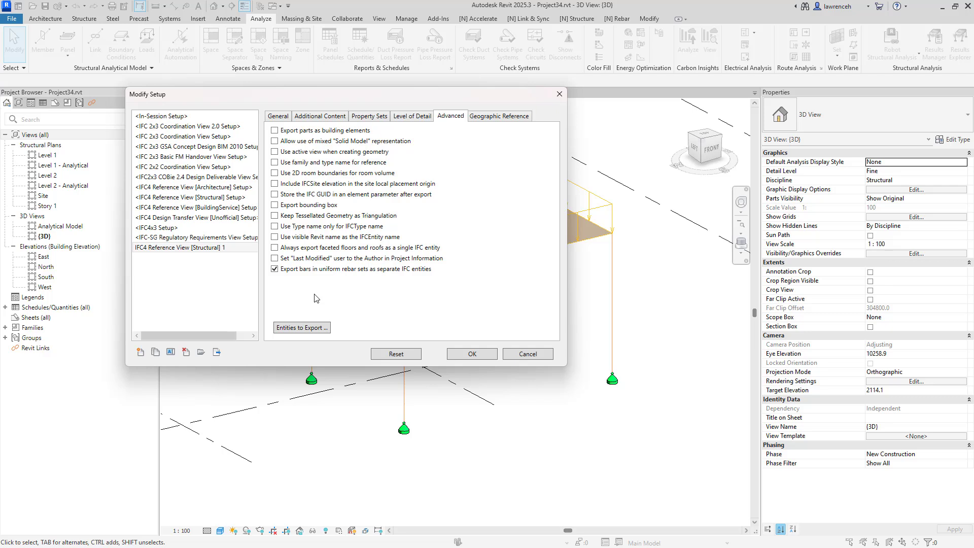
{"action": "left_click", "coordinate": [293, 270]}
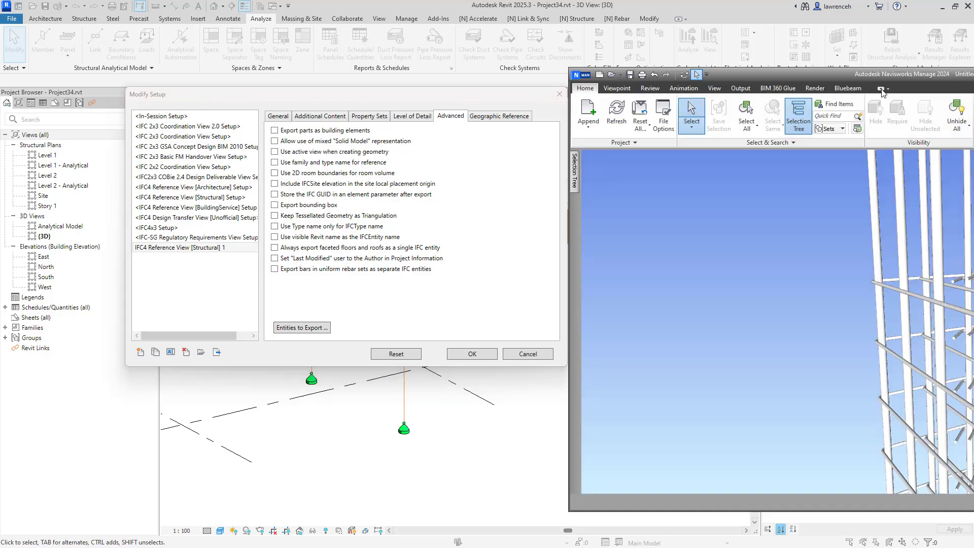
Step: Switch to Navisworks and compare the Rebar Set properties of two vertical bar sets and the column's links
{"action": "scroll", "coordinate": [507, 281], "scroll_direction": "down", "scroll_amount": 5}
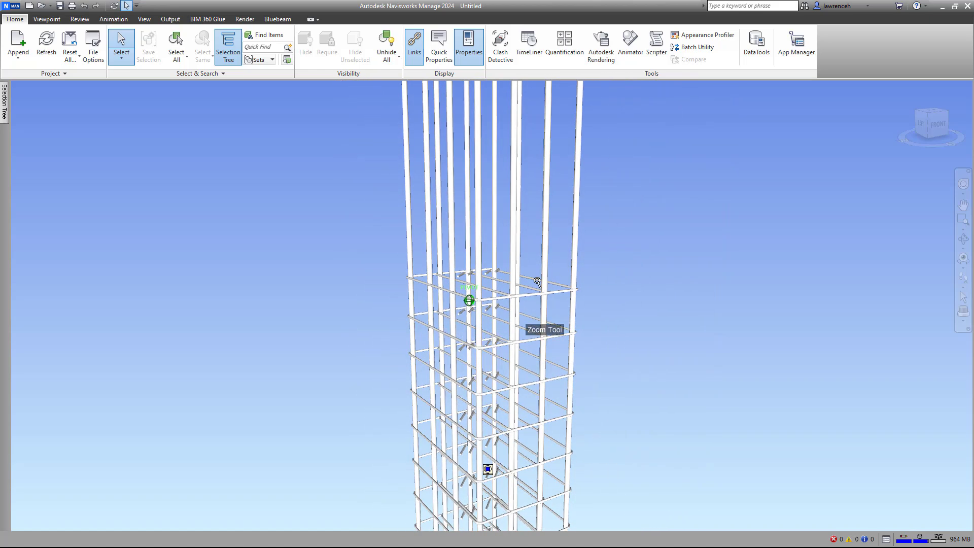
{"action": "left_click", "coordinate": [427, 250]}
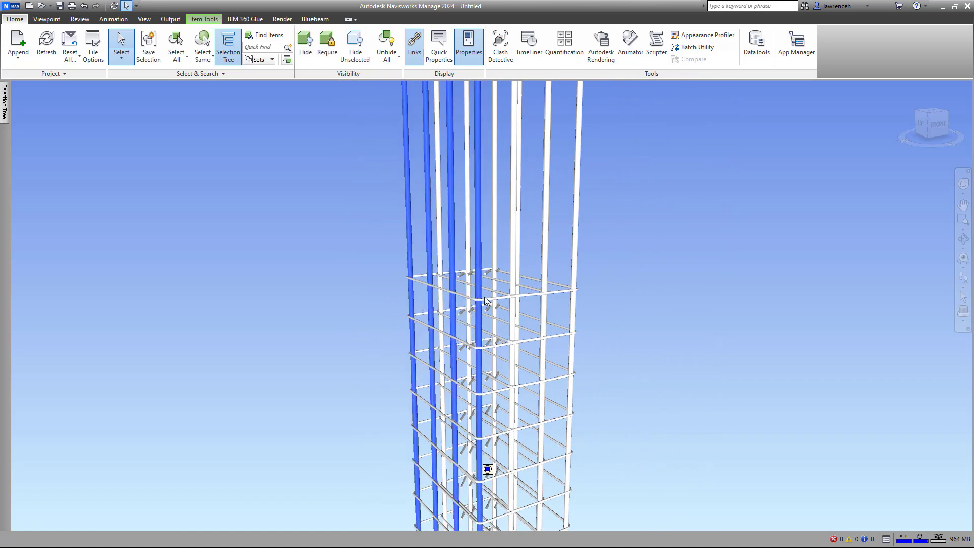
{"action": "left_click", "coordinate": [468, 46]}
{"action": "left_click", "coordinate": [468, 47]}
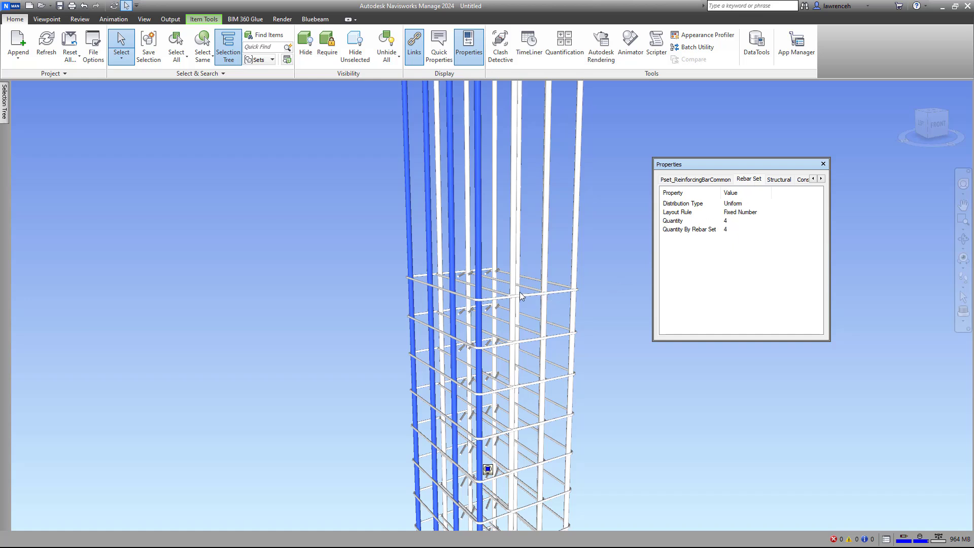
{"action": "left_click", "coordinate": [547, 270]}
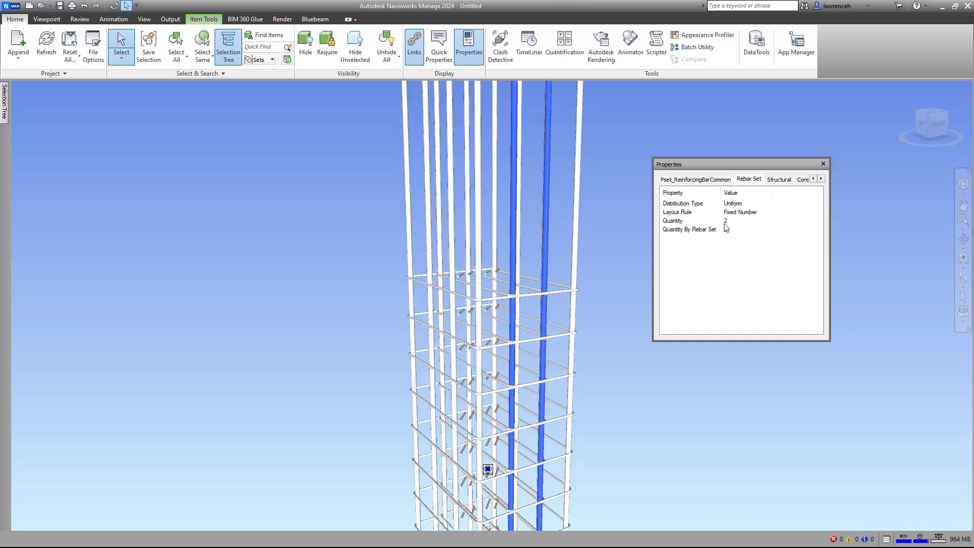
{"action": "left_click", "coordinate": [576, 242]}
{"action": "left_click", "coordinate": [563, 290]}
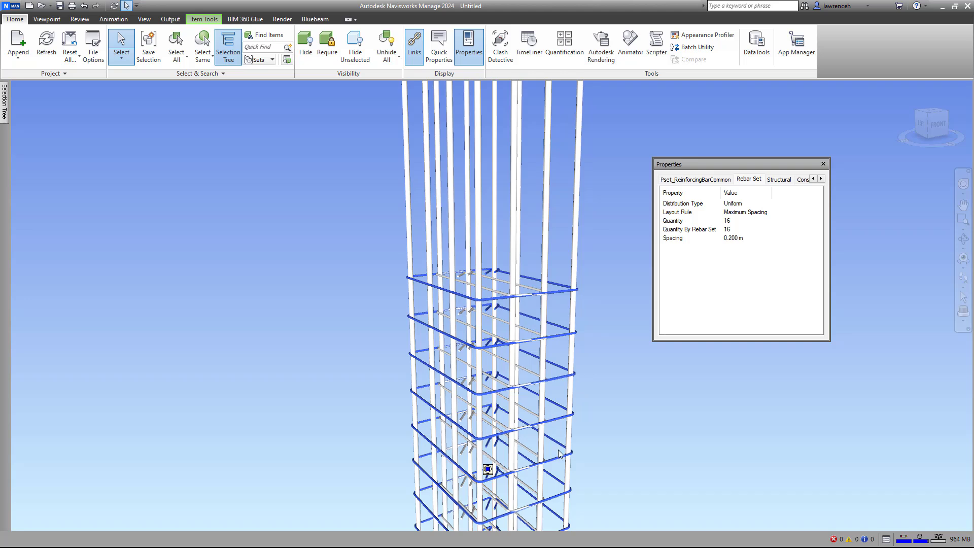
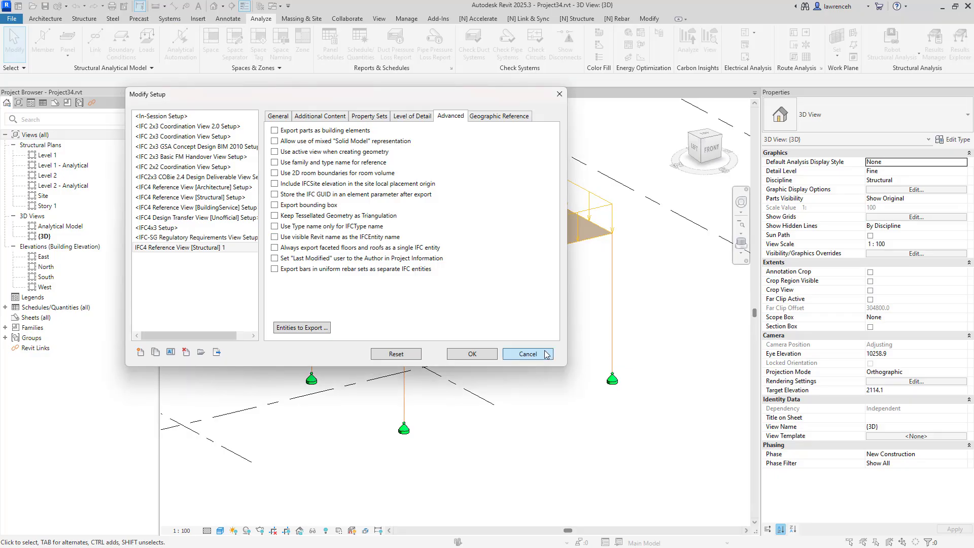
Step: Return to Revit and cancel both the IFC setup changes and the IFC export
{"action": "left_click", "coordinate": [545, 354]}
{"action": "left_click", "coordinate": [495, 323]}
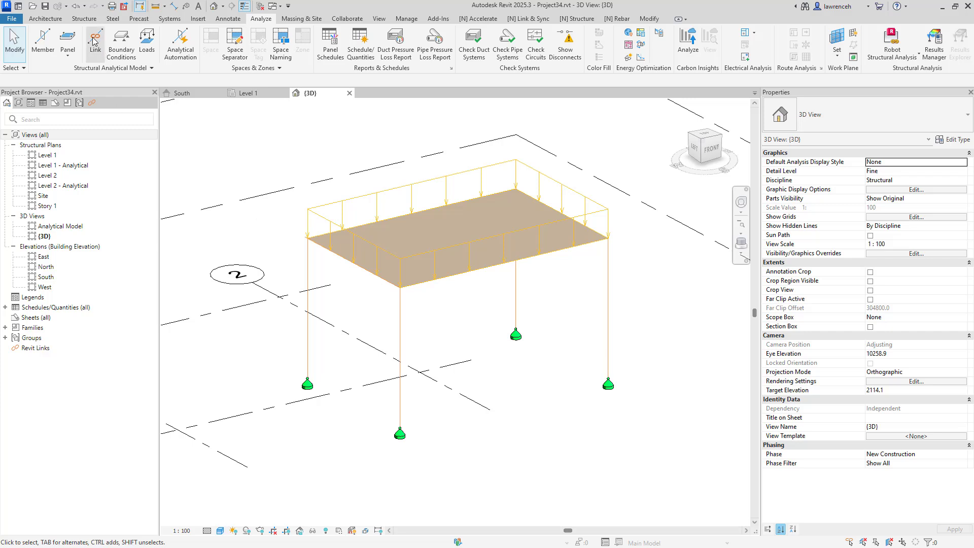
Step: Start a structural floor without saving the project and open the Generic 300mm type's layer structure with its preview shown
{"action": "left_click", "coordinate": [84, 19]}
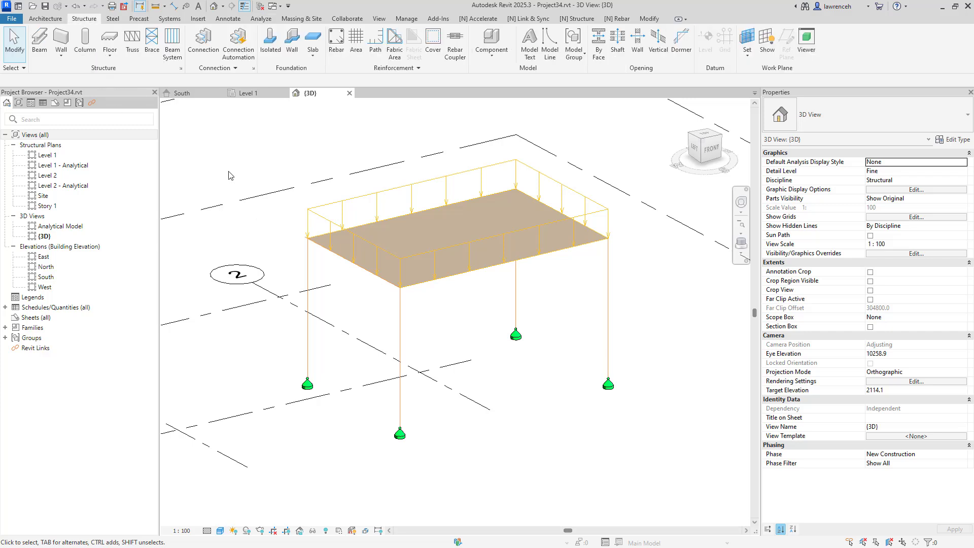
{"action": "left_click", "coordinate": [109, 38]}
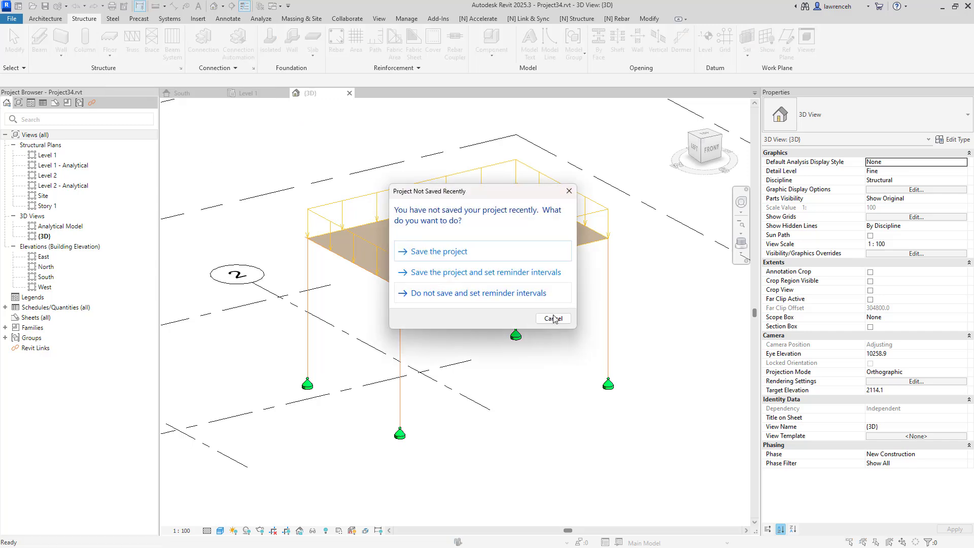
{"action": "left_click", "coordinate": [553, 319]}
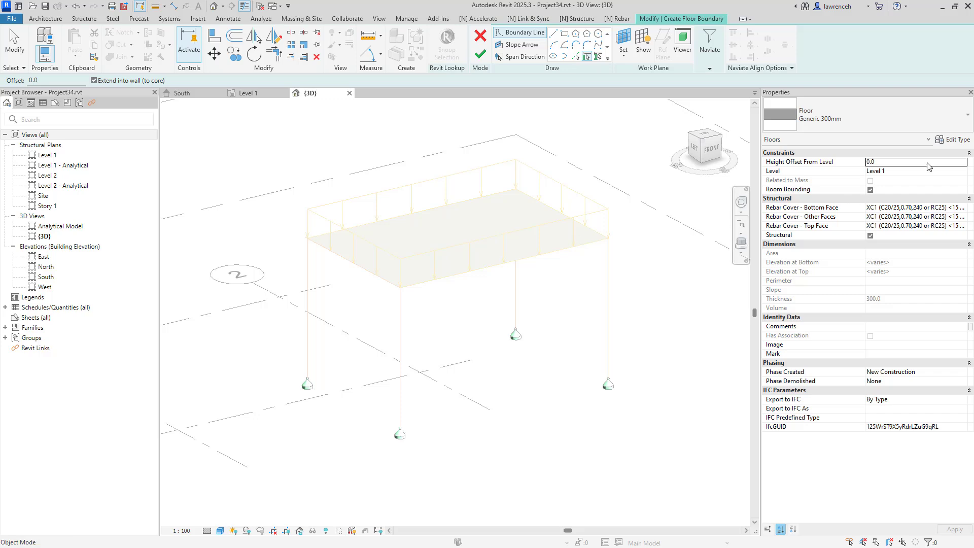
{"action": "left_click", "coordinate": [953, 140]}
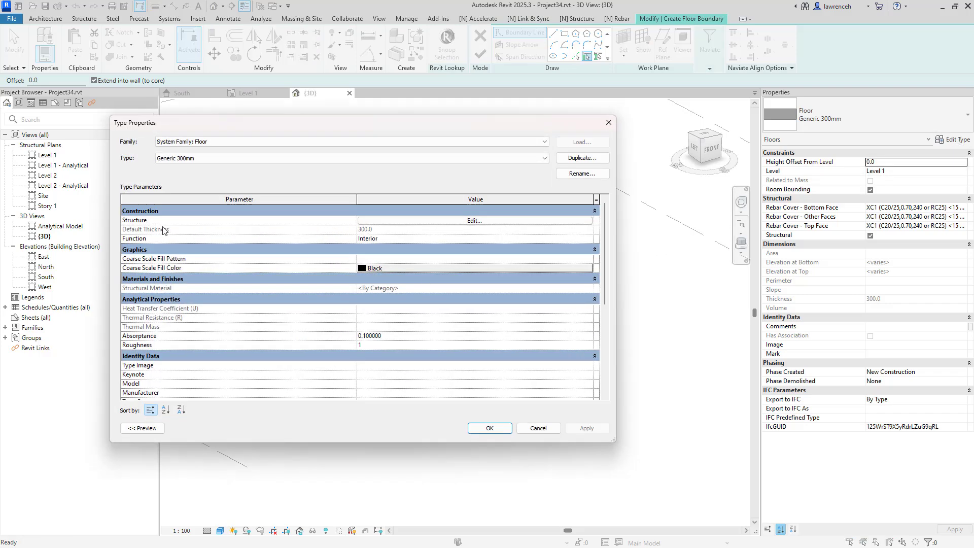
{"action": "left_click", "coordinate": [439, 224]}
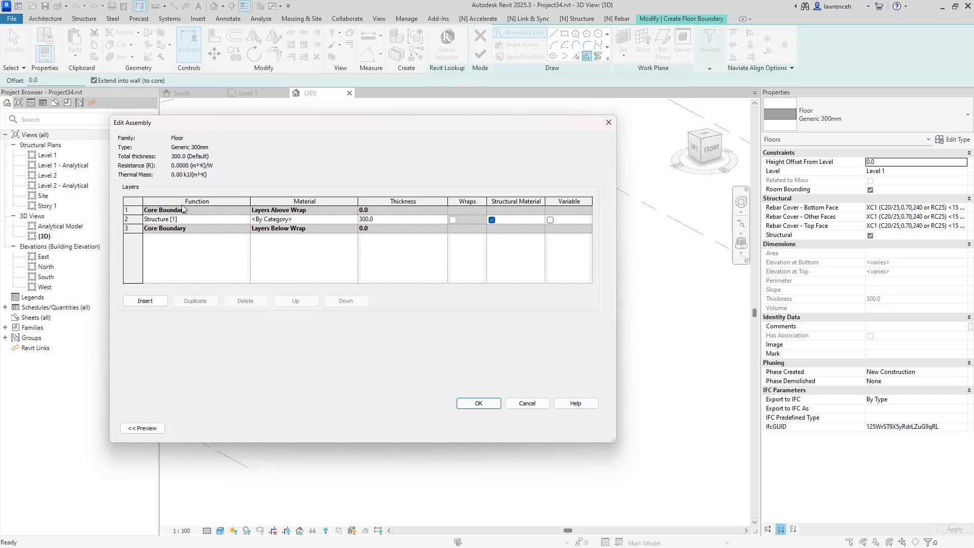
{"action": "left_click", "coordinate": [142, 428]}
{"action": "left_click_drag", "start_coordinate": [321, 128], "coordinate": [401, 113]}
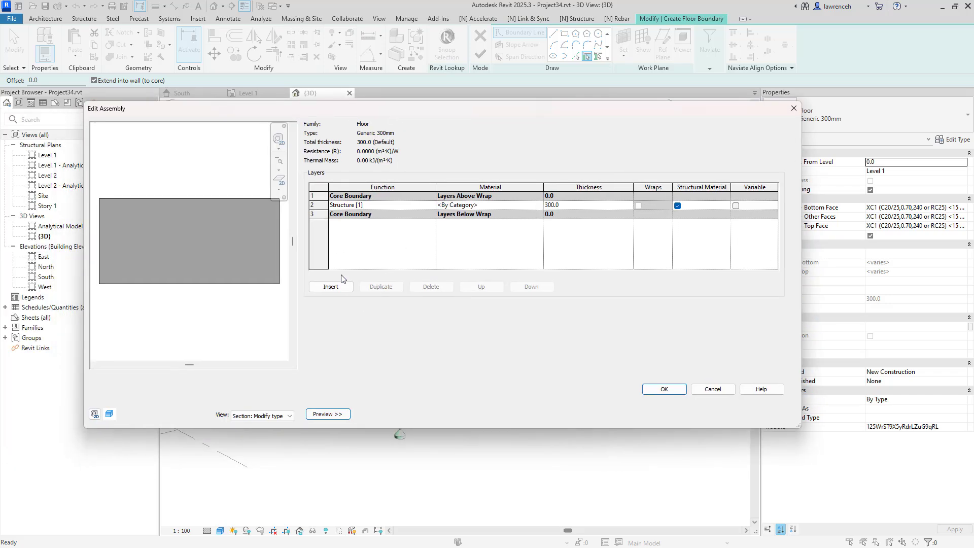
Step: Insert a new floor layer below the core with the function Finish 1 [4] and a thickness of 10 mm
{"action": "left_click", "coordinate": [330, 287]}
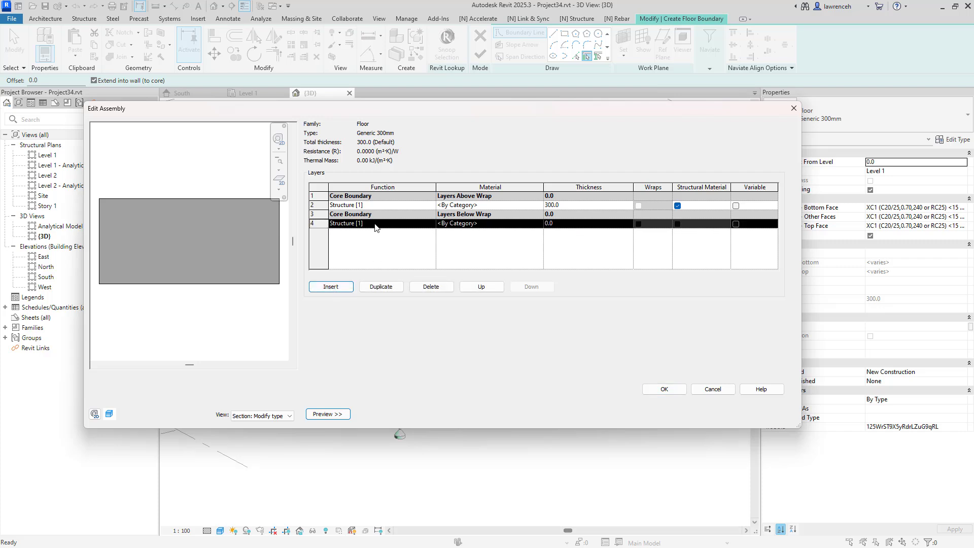
{"action": "left_click", "coordinate": [373, 227]}
{"action": "left_click", "coordinate": [432, 224]}
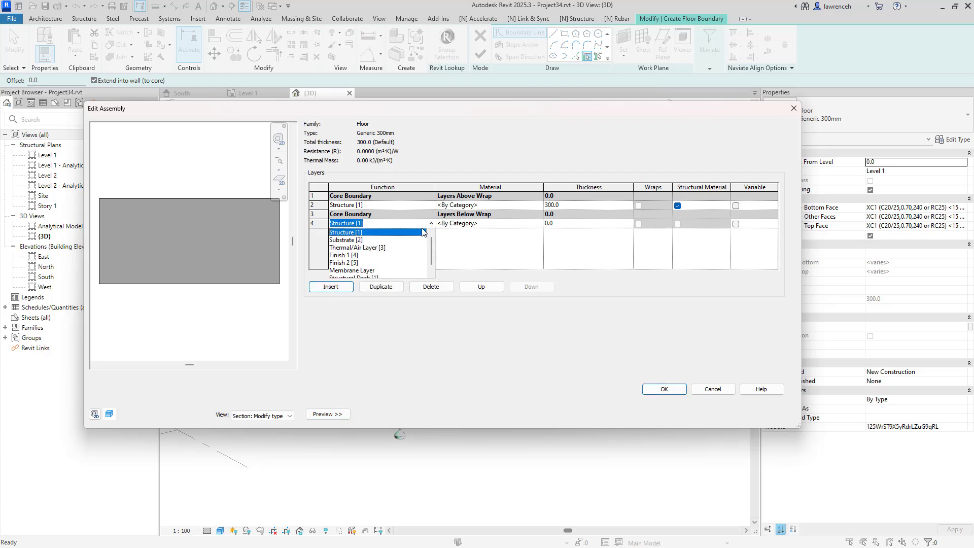
{"action": "left_click", "coordinate": [361, 256]}
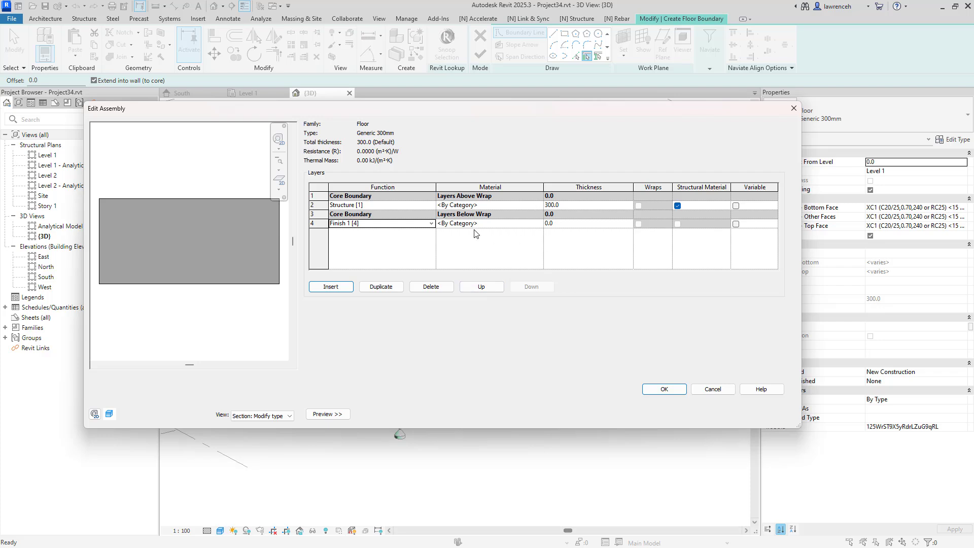
{"action": "left_click", "coordinate": [561, 227]}
{"action": "type", "text": "10"}
Step: Move the Finish 1 [4] layer above the upper core boundary and duplicate it
{"action": "left_click", "coordinate": [343, 226]}
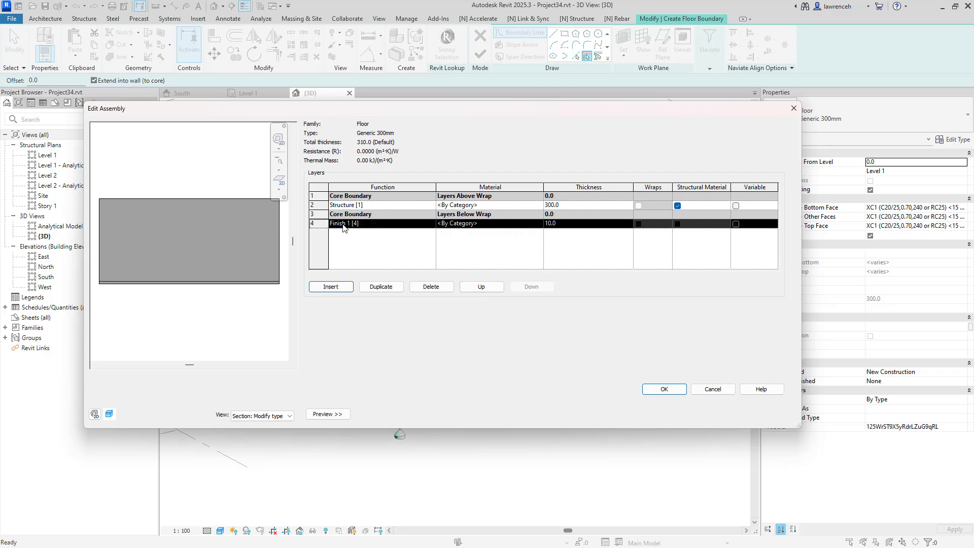
{"action": "left_click", "coordinate": [481, 286]}
{"action": "left_click", "coordinate": [481, 286]}
{"action": "left_click", "coordinate": [481, 286]}
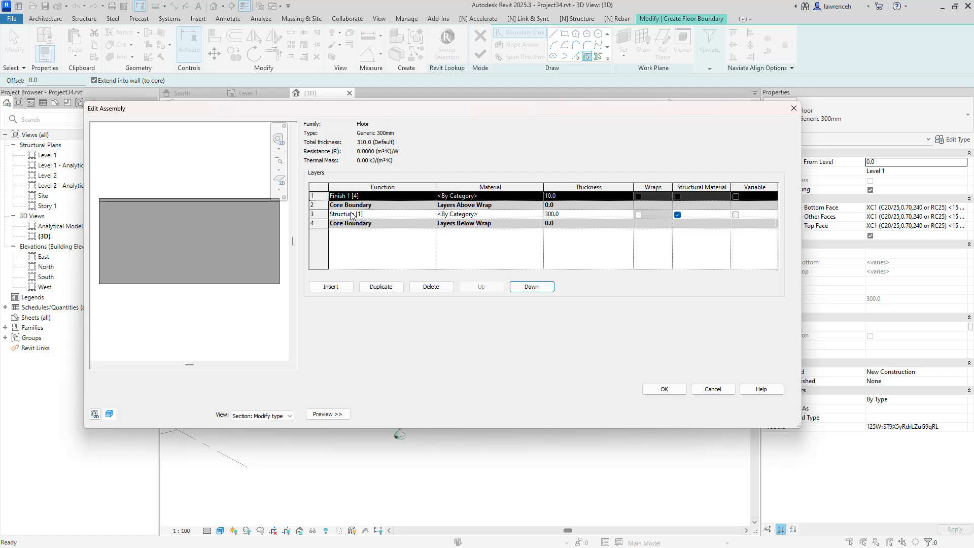
{"action": "left_click", "coordinate": [387, 288]}
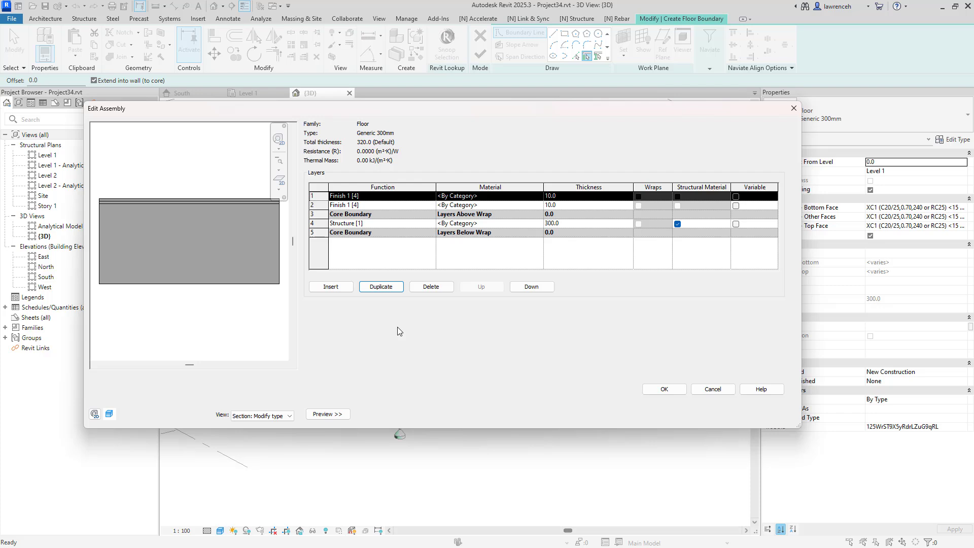
Step: Discard the floor layer edits, close the type properties without changes and leave the floor sketch
{"action": "key", "text": "Delete"}
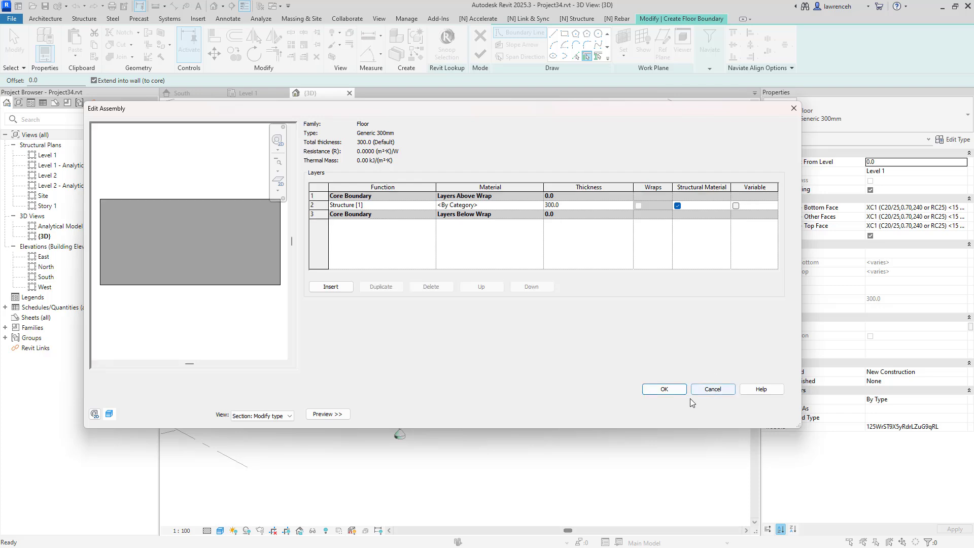
{"action": "left_click", "coordinate": [724, 391]}
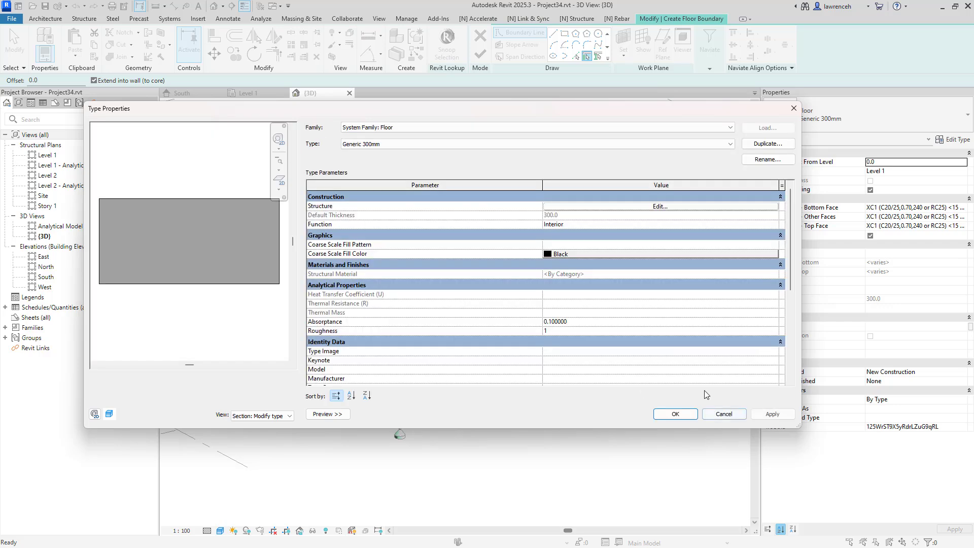
{"action": "left_click", "coordinate": [732, 412]}
{"action": "left_click", "coordinate": [480, 54]}
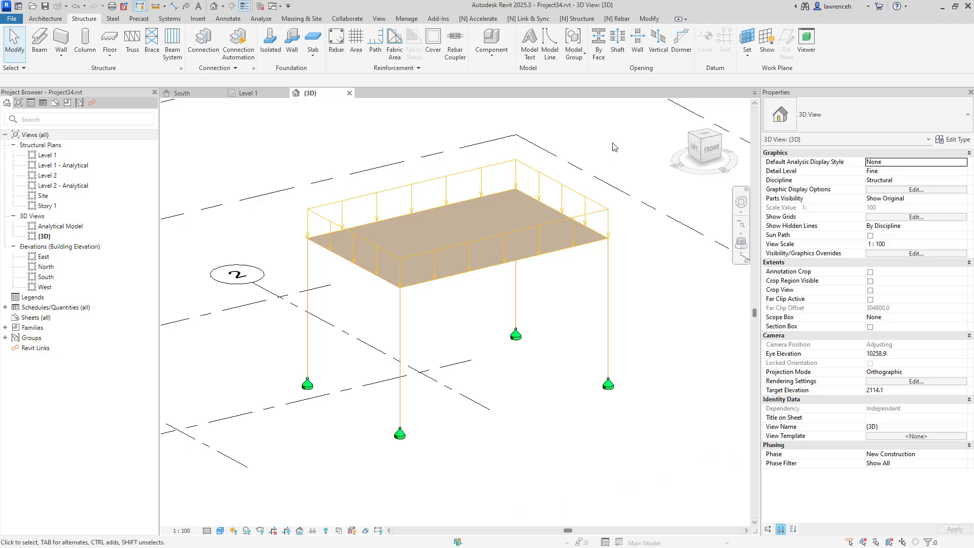
Step: Open the Add-Ins Manager and toggle Disable all Add-Ins on and back off
{"action": "left_click", "coordinate": [409, 20]}
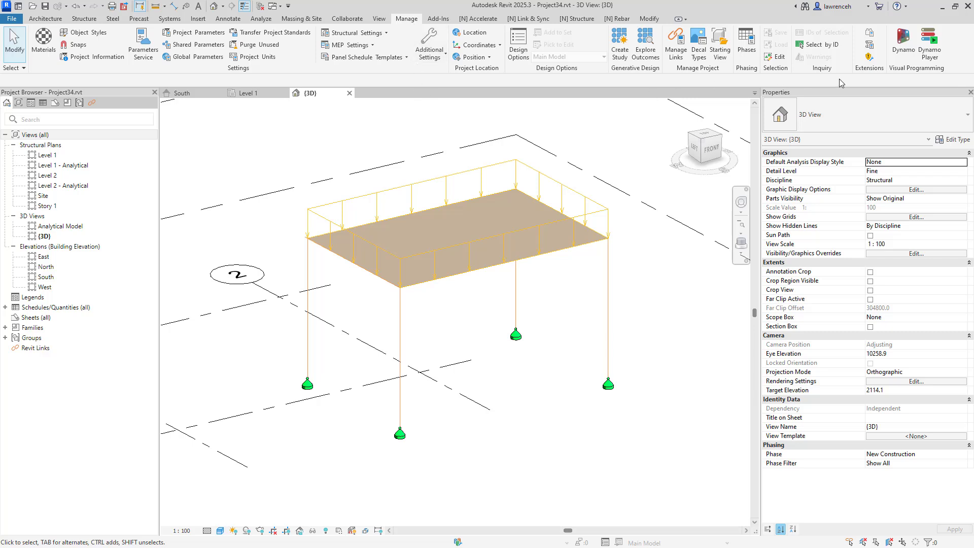
{"action": "left_click", "coordinate": [871, 37]}
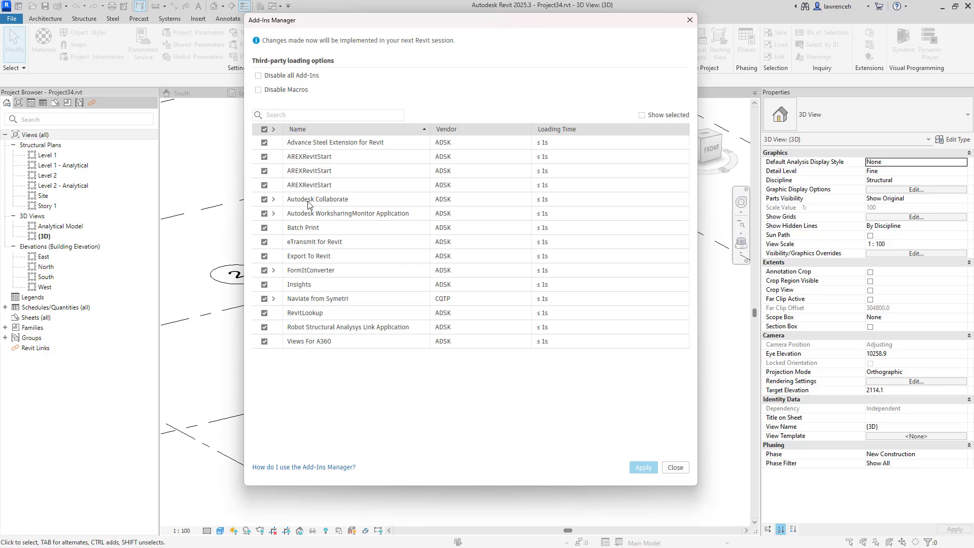
{"action": "left_click", "coordinate": [259, 77]}
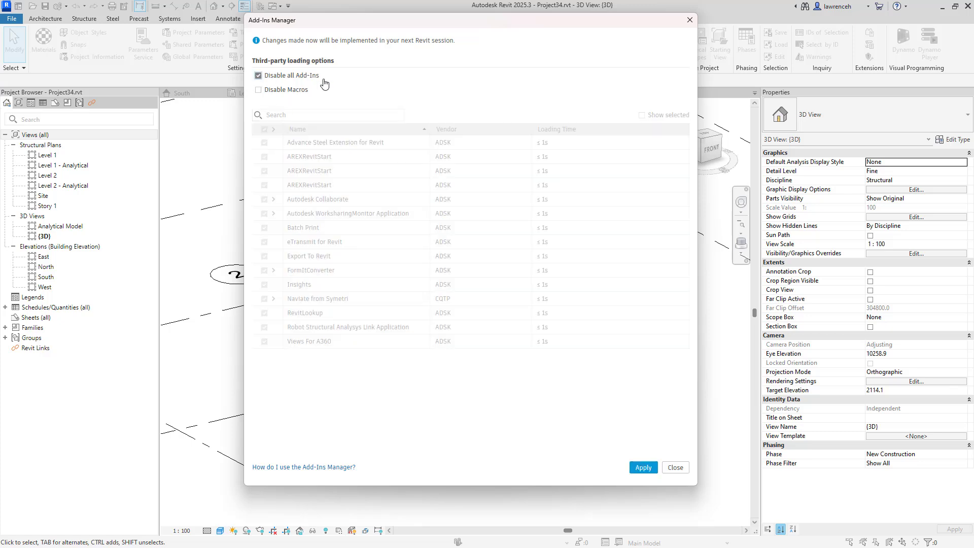
{"action": "left_click", "coordinate": [259, 75]}
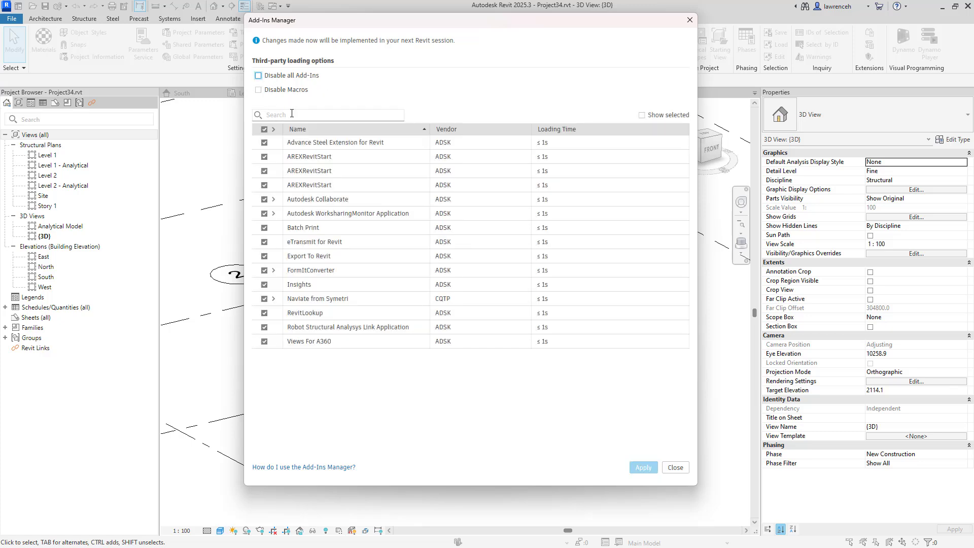
Step: Deselect the three AREXRevitStart add-ins and select them for loading again
{"action": "left_click", "coordinate": [265, 156]}
{"action": "left_click", "coordinate": [264, 171]}
{"action": "left_click", "coordinate": [264, 185]}
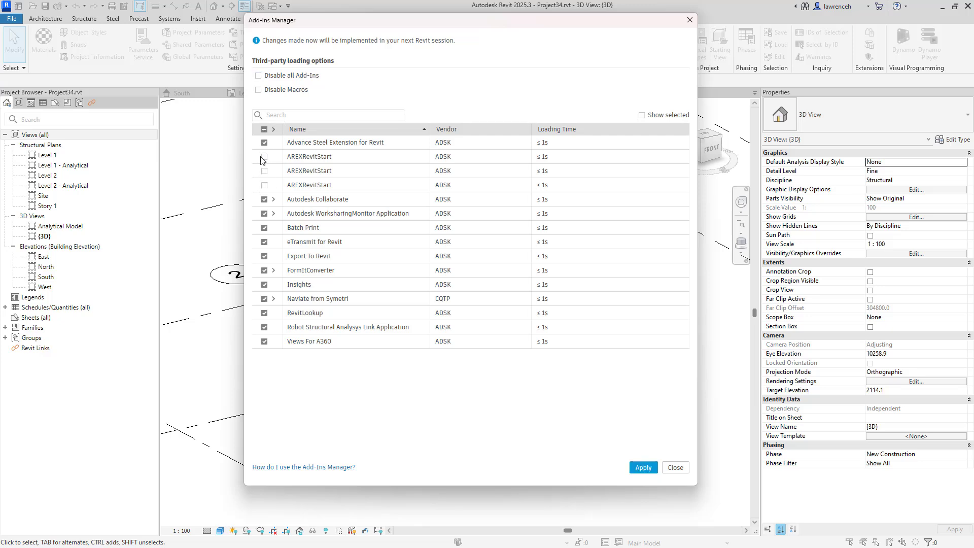
{"action": "left_click", "coordinate": [265, 171]}
{"action": "left_click", "coordinate": [265, 156]}
{"action": "left_click", "coordinate": [264, 185]}
Step: Expand the Naviate from Symetri group, enable Disable all Add-Ins, and close the Add-Ins Manager without applying
{"action": "mouse_move", "coordinate": [488, 26]}
{"action": "left_mouse_down"}
{"action": "mouse_move", "coordinate": [494, 71]}
{"action": "mouse_move", "coordinate": [472, 29]}
{"action": "mouse_move", "coordinate": [493, 37]}
{"action": "left_mouse_up"}
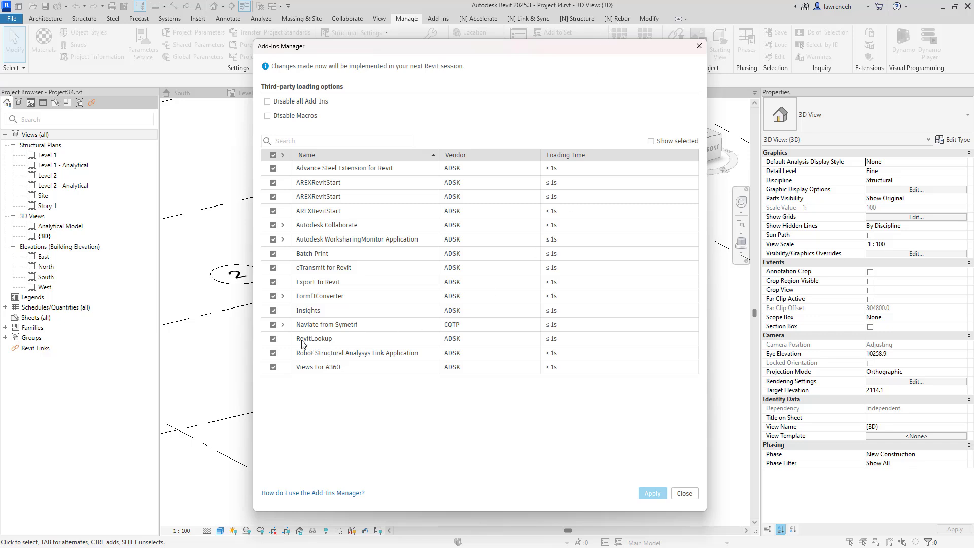
{"action": "left_click", "coordinate": [283, 325]}
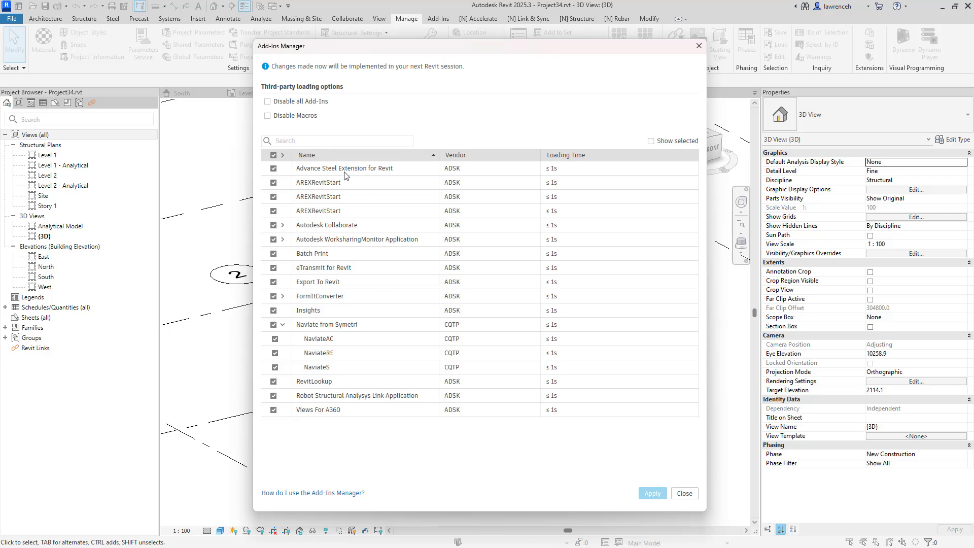
{"action": "left_click", "coordinate": [270, 101]}
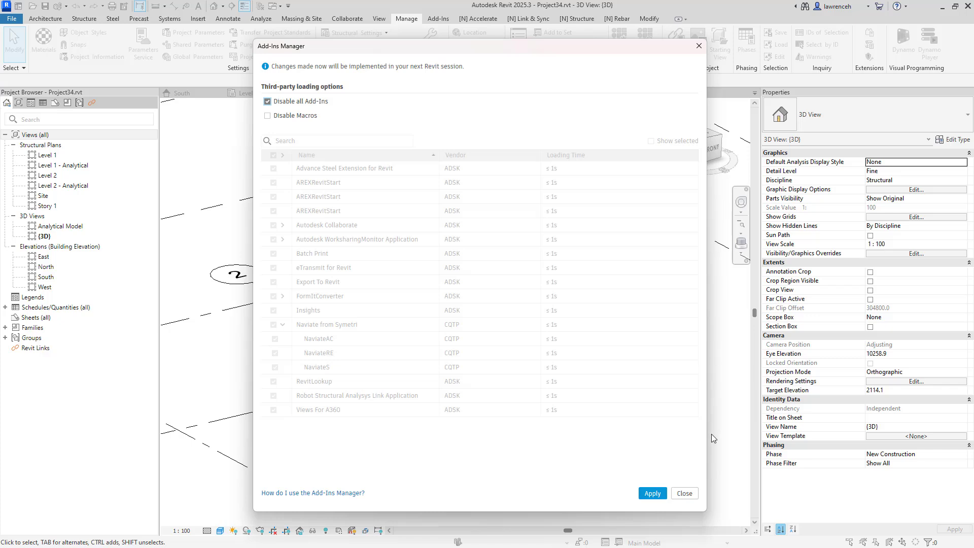
{"action": "left_click", "coordinate": [690, 493]}
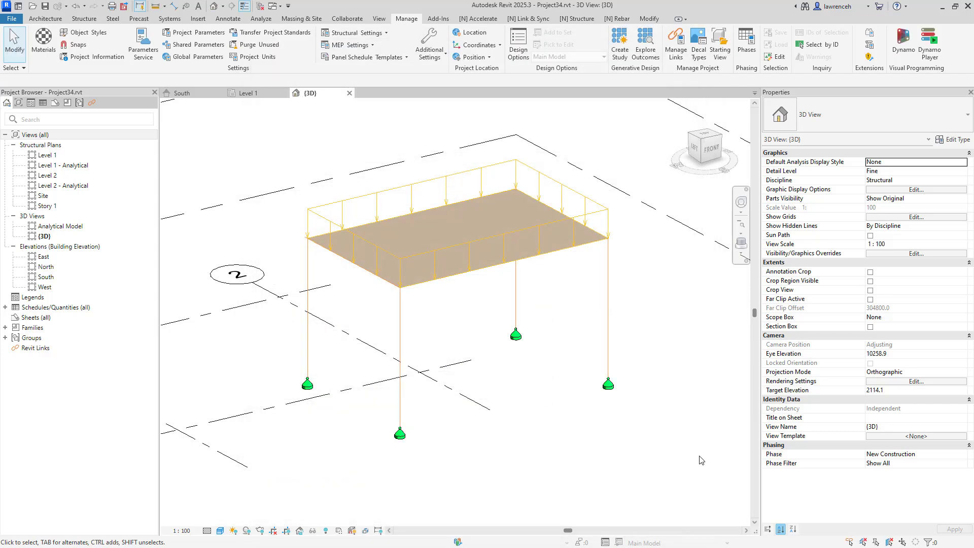